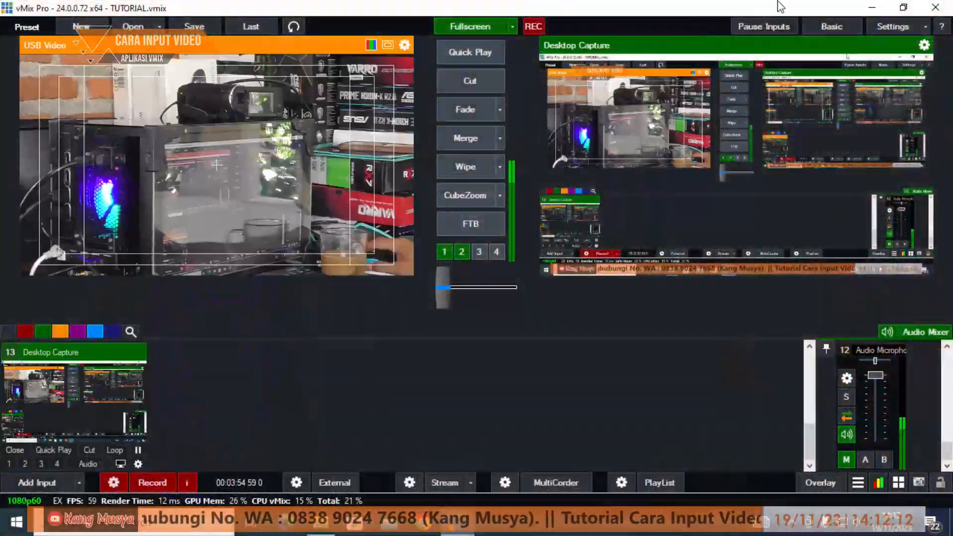
Close the File Explorer window showing Local Disk (D:) and return to the vMix window.
{"action": "left_click", "coordinate": [865, 10]}
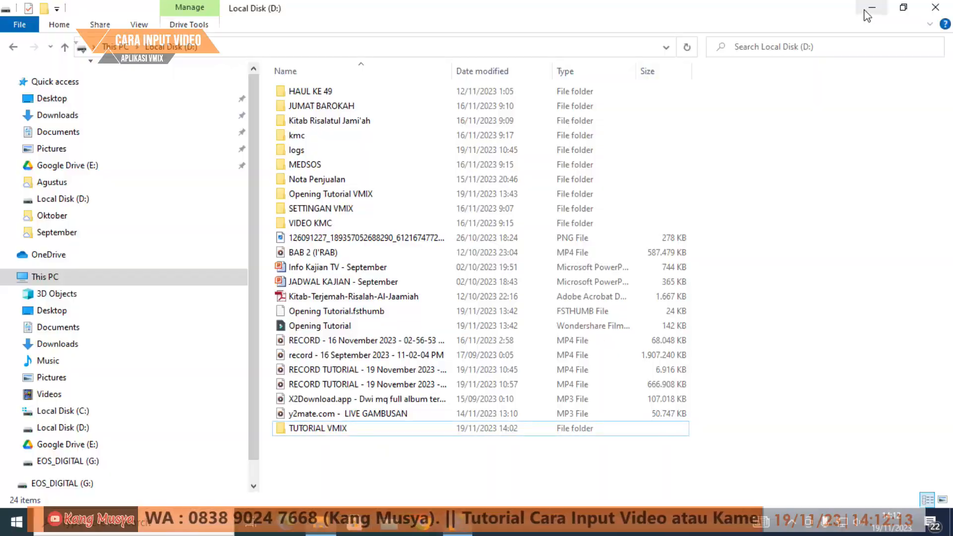
{"action": "left_click", "coordinate": [902, 10]}
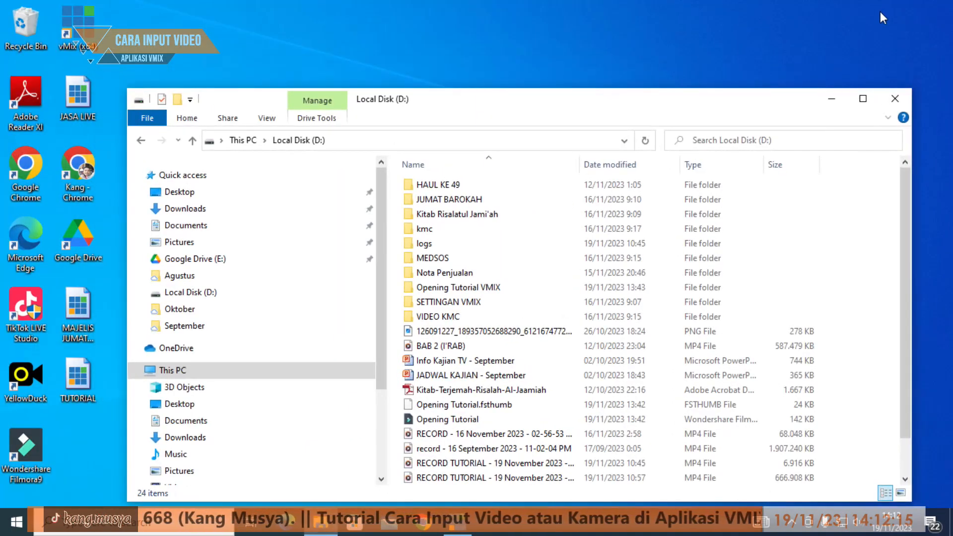
{"action": "left_click", "coordinate": [894, 98]}
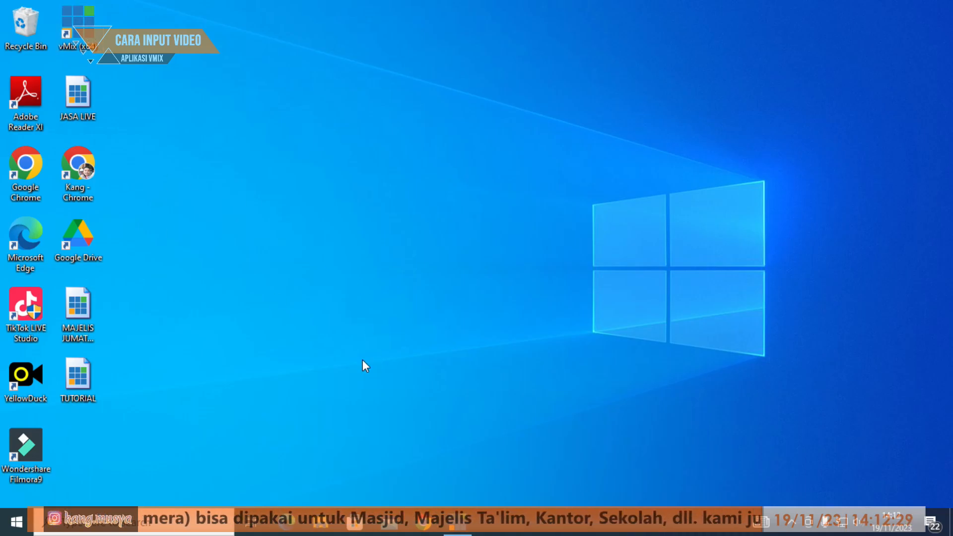
{"action": "left_click", "coordinate": [465, 531]}
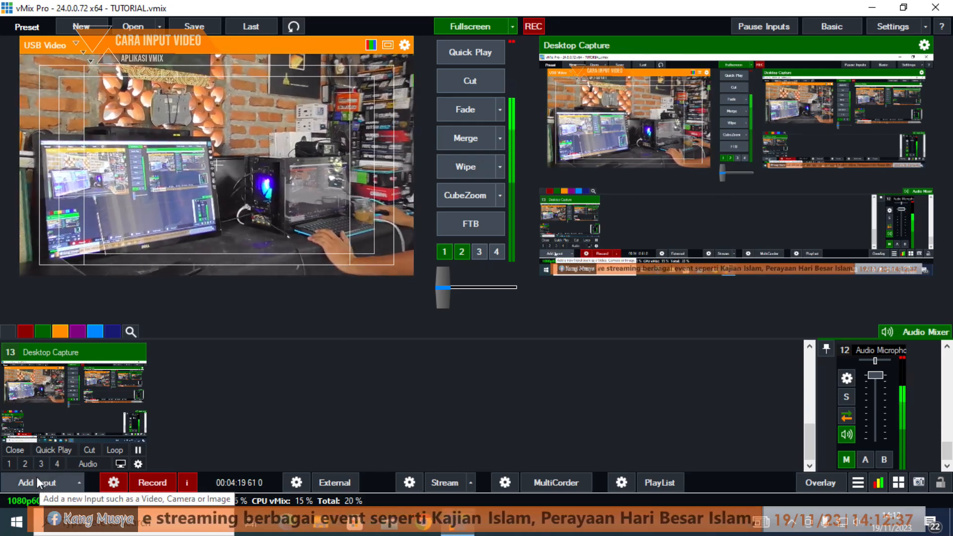
Start adding a new camera input and choose the last USB Video device in the list as its source.
{"action": "left_click", "coordinate": [30, 480]}
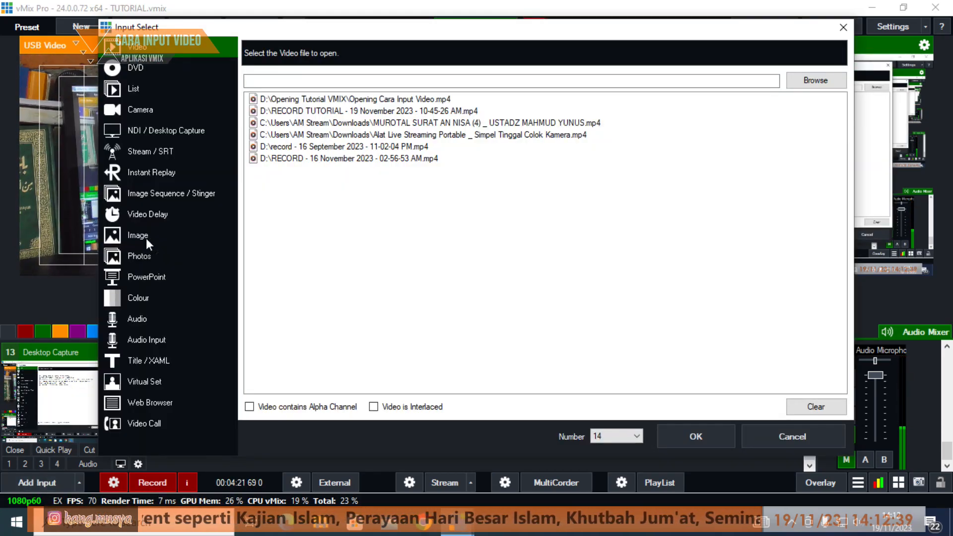
{"action": "left_click", "coordinate": [146, 112]}
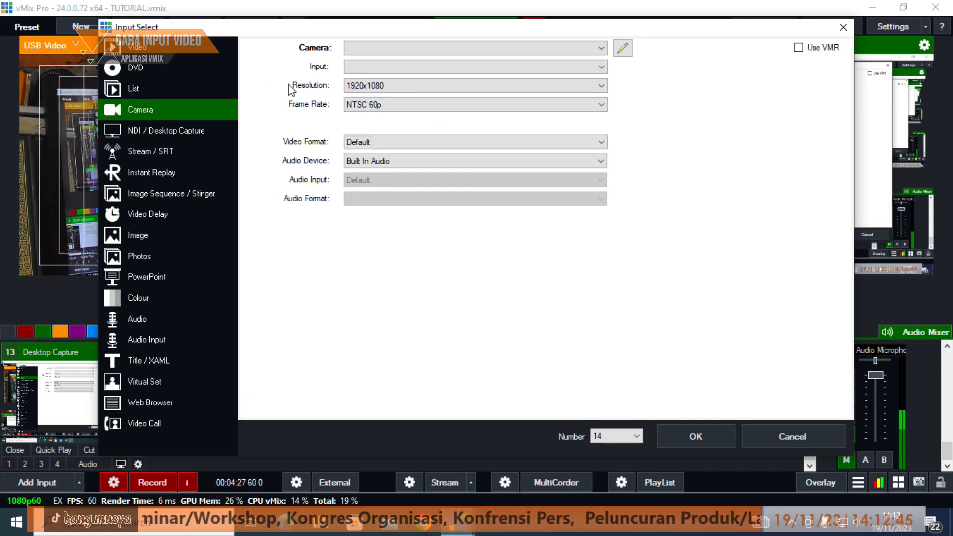
{"action": "left_click", "coordinate": [459, 48]}
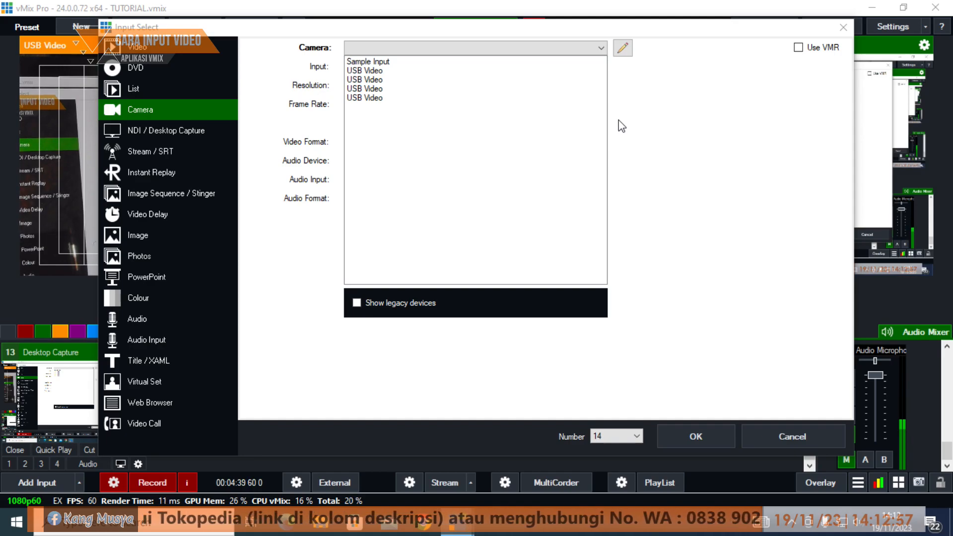
{"action": "left_click", "coordinate": [380, 99]}
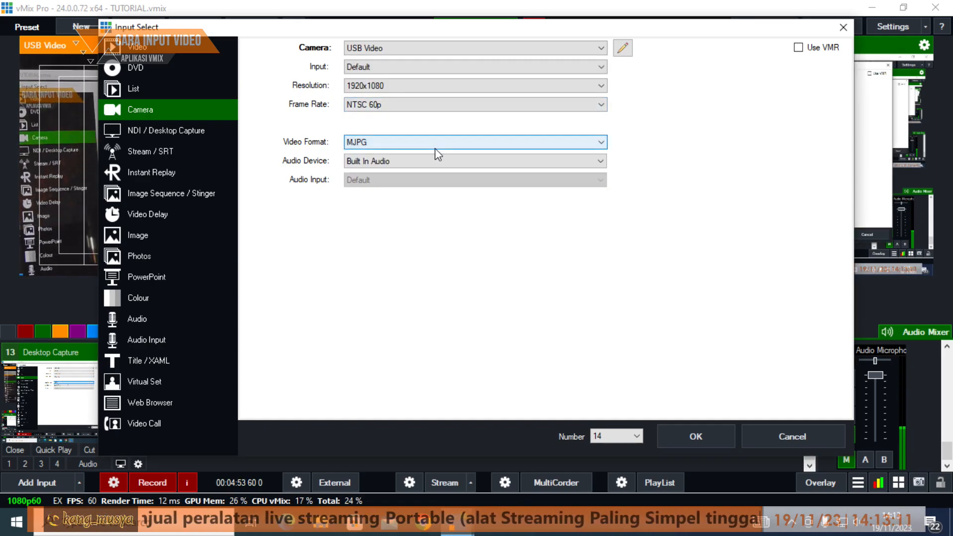
Try the Default video format for the camera, switching its audio device to None and back to Built In Audio.
{"action": "left_click", "coordinate": [455, 163]}
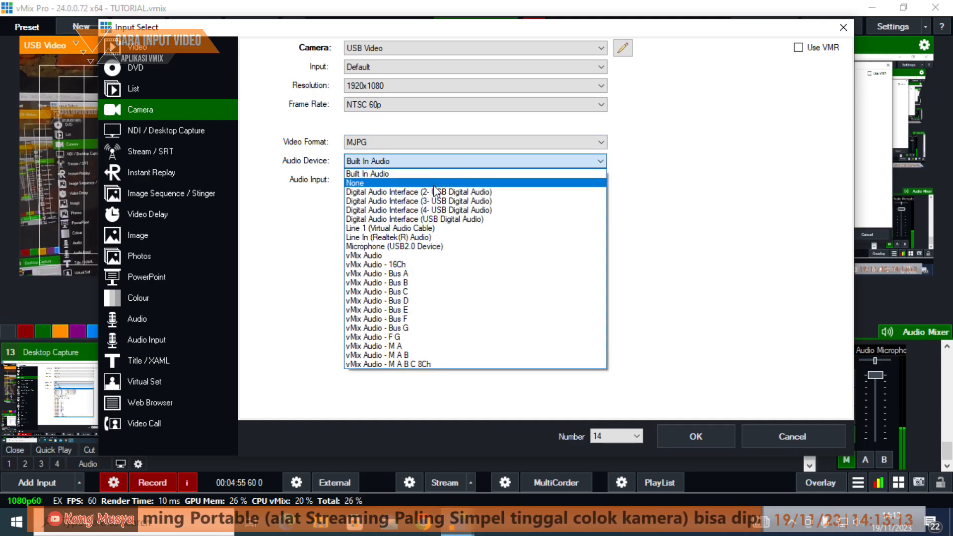
{"action": "left_click", "coordinate": [434, 184]}
{"action": "left_click", "coordinate": [416, 141]}
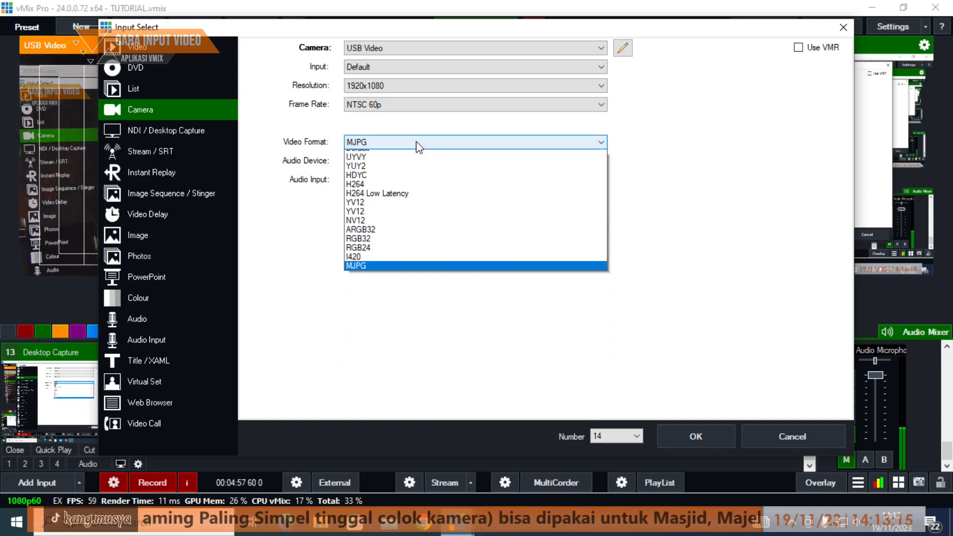
{"action": "left_click", "coordinate": [430, 150]}
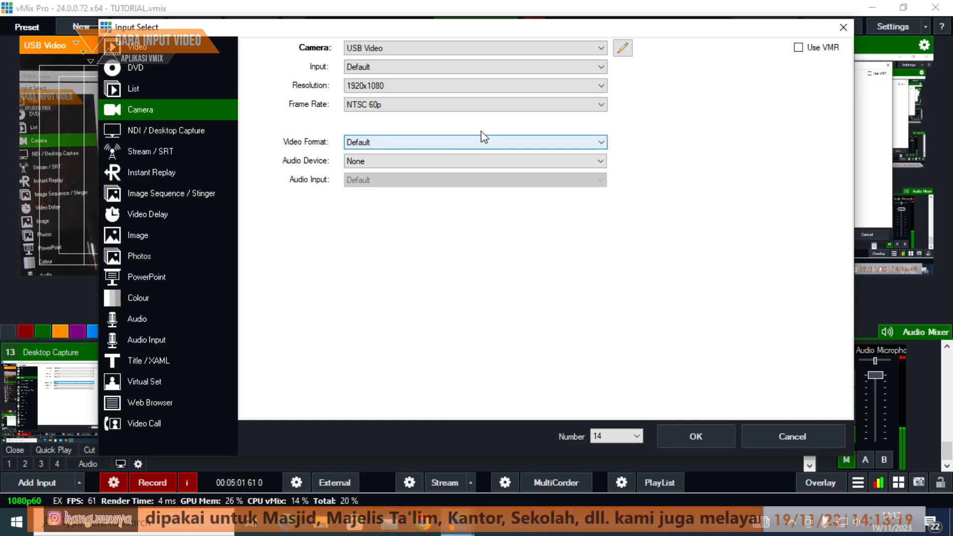
{"action": "left_click", "coordinate": [395, 160]}
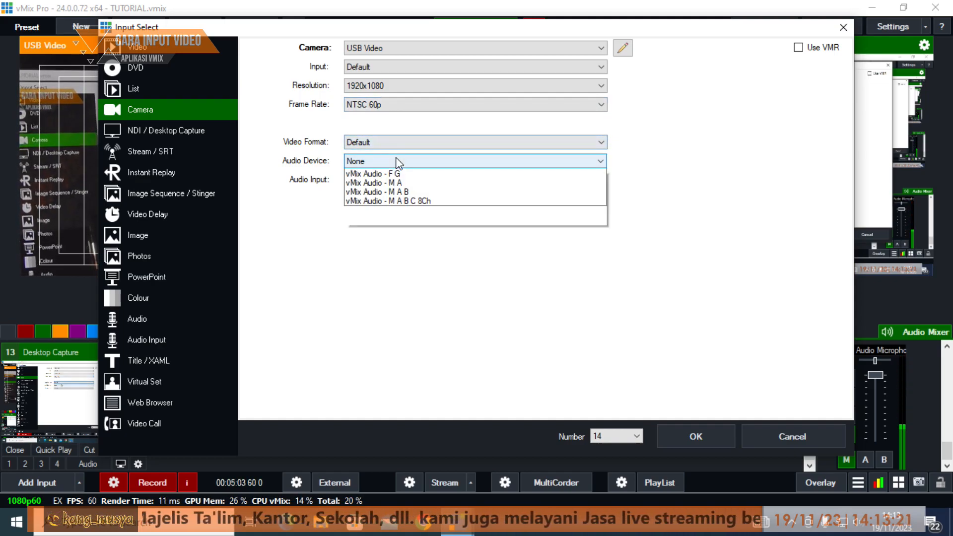
{"action": "left_click", "coordinate": [385, 173]}
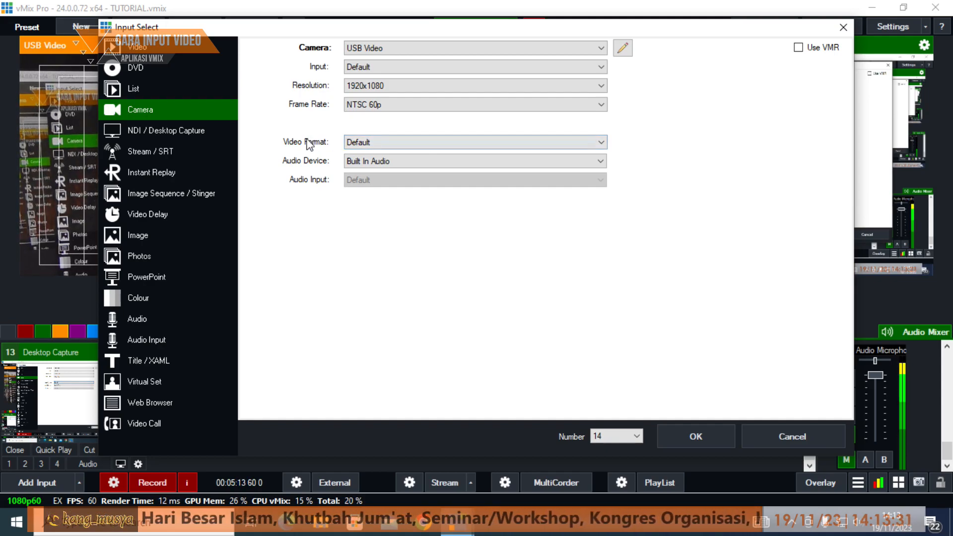
Set the camera's video format to MJPG and its audio device to None.
{"action": "left_click", "coordinate": [375, 139]}
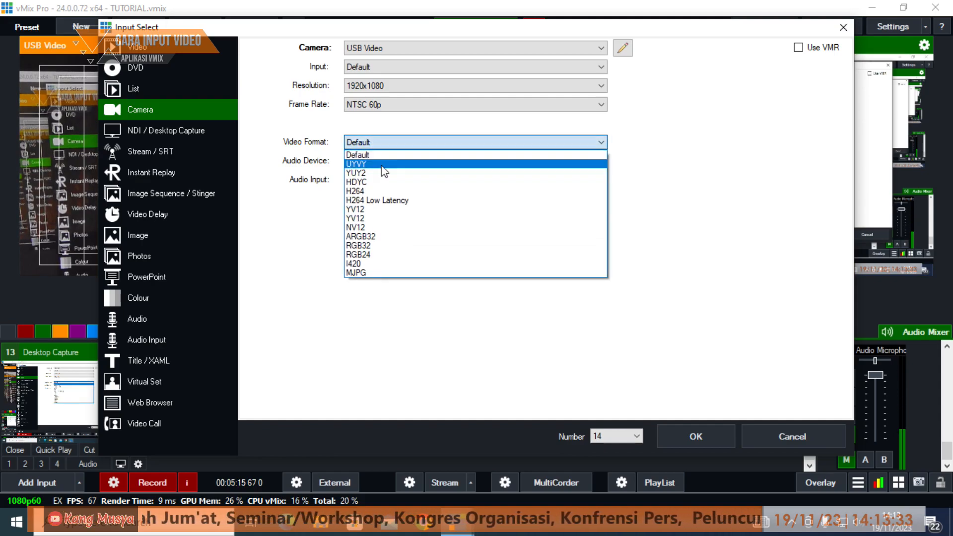
{"action": "left_click", "coordinate": [392, 274]}
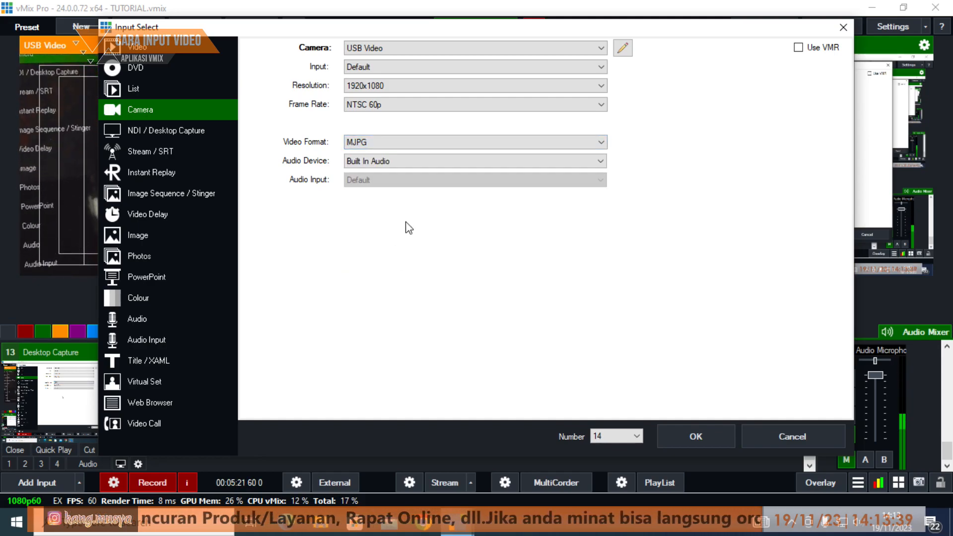
{"action": "left_click", "coordinate": [426, 161]}
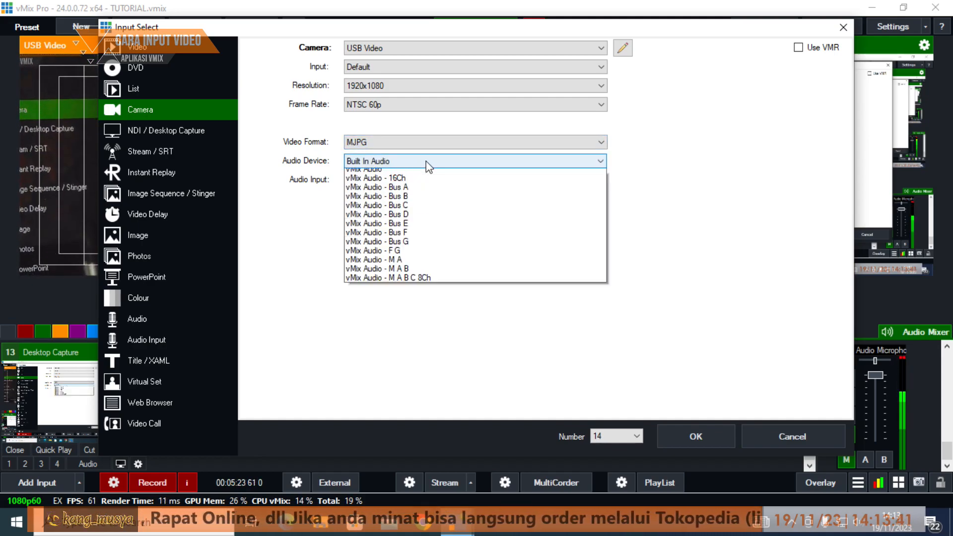
{"action": "left_click", "coordinate": [430, 184]}
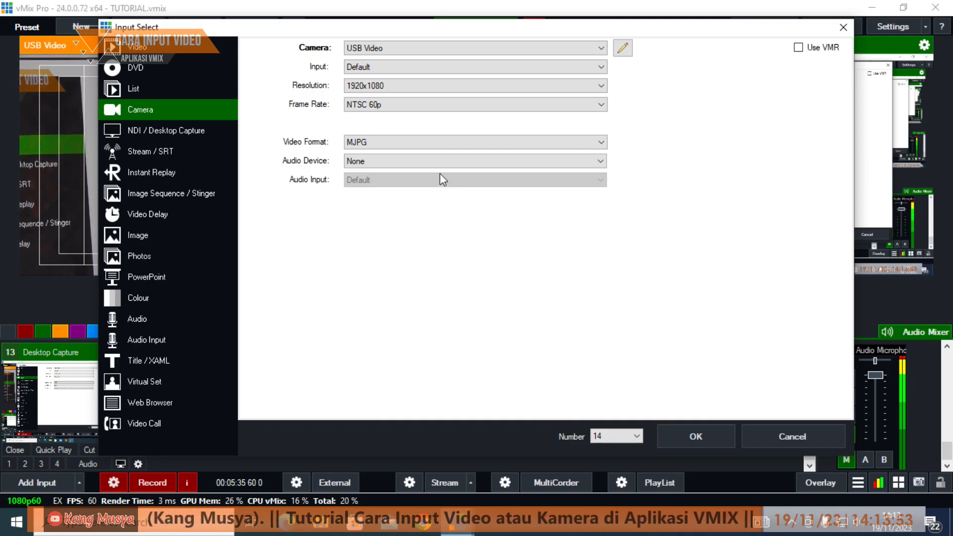
Switch the camera's audio device to Built In Audio and return it to None.
{"action": "left_click", "coordinate": [445, 163]}
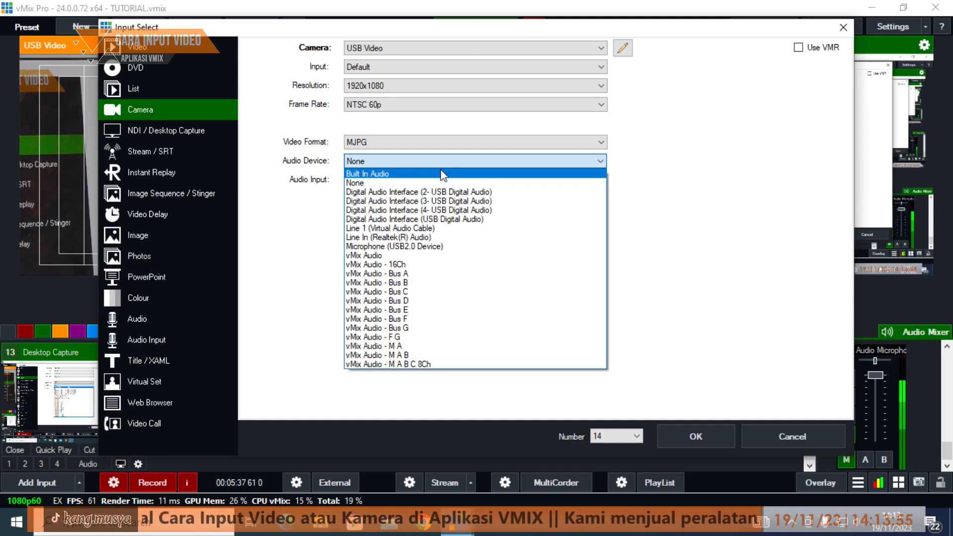
{"action": "left_click", "coordinate": [439, 174]}
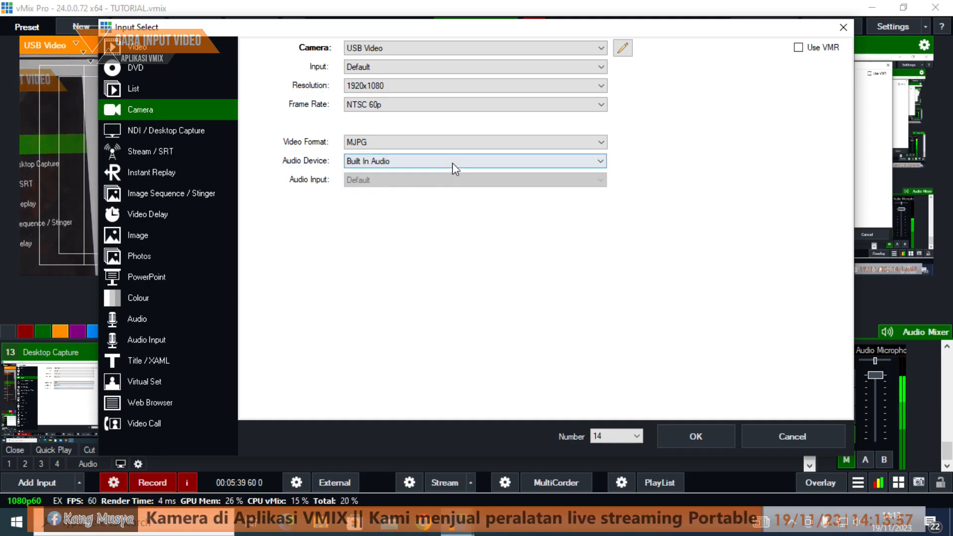
{"action": "left_click", "coordinate": [452, 162]}
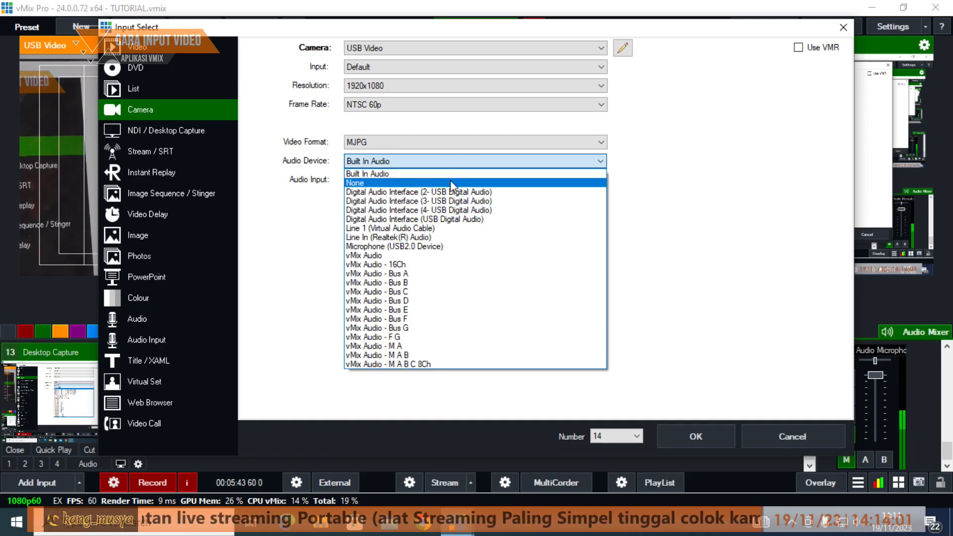
{"action": "left_click", "coordinate": [434, 183]}
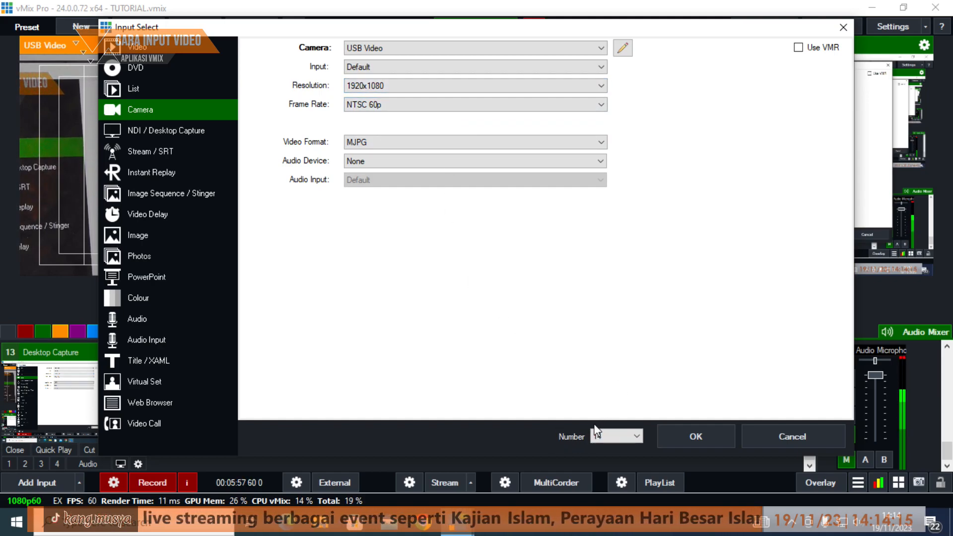
Add the USB Video camera as input number 1 and show it in the preview.
{"action": "left_click", "coordinate": [640, 437]}
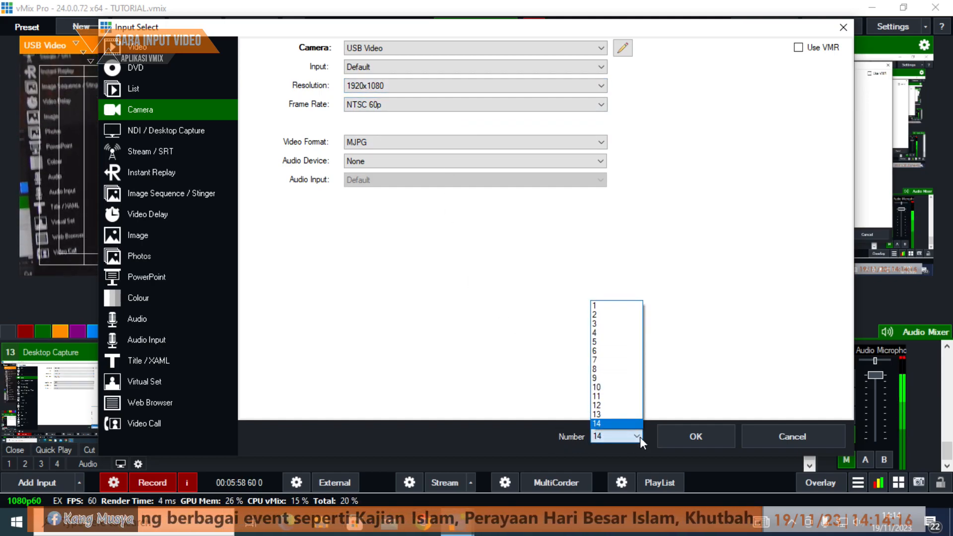
{"action": "left_click", "coordinate": [616, 307]}
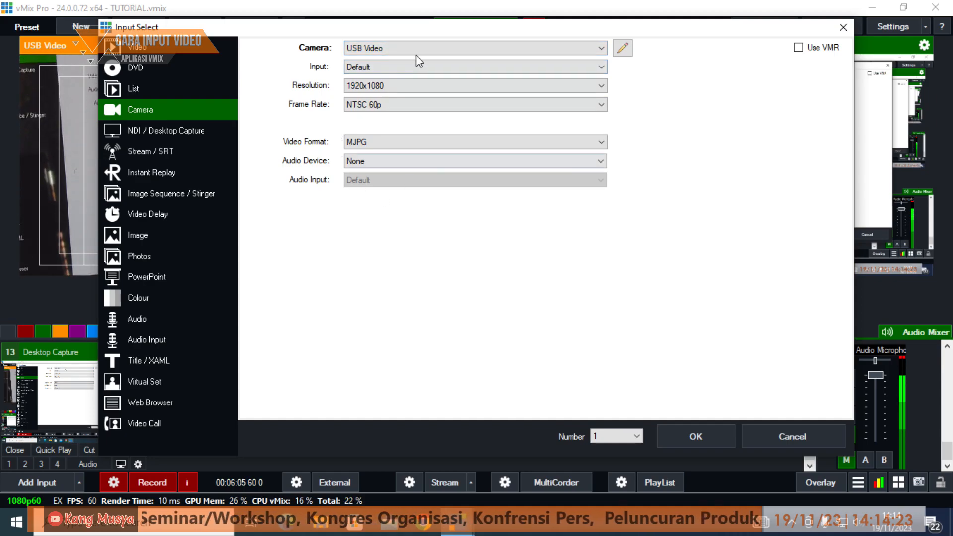
{"action": "left_click", "coordinate": [695, 437]}
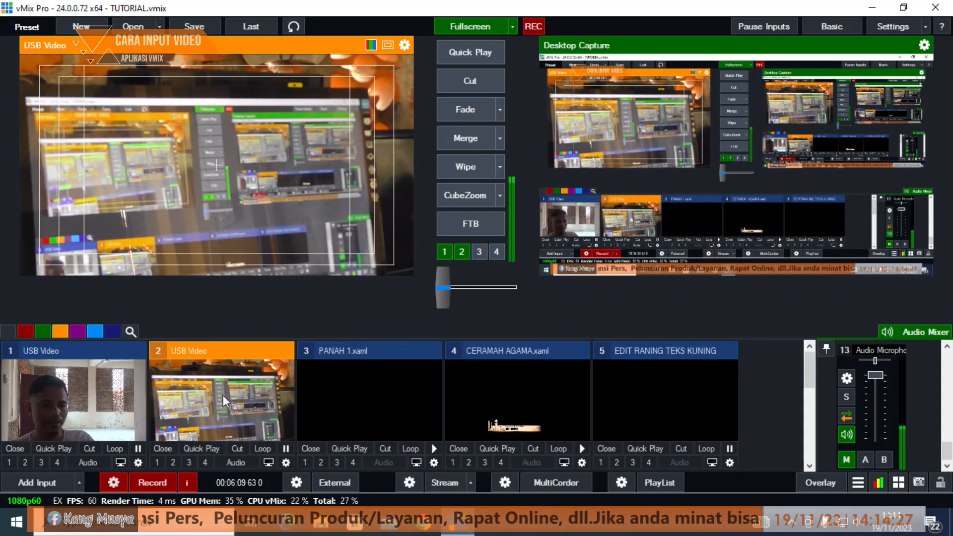
{"action": "left_click", "coordinate": [103, 408]}
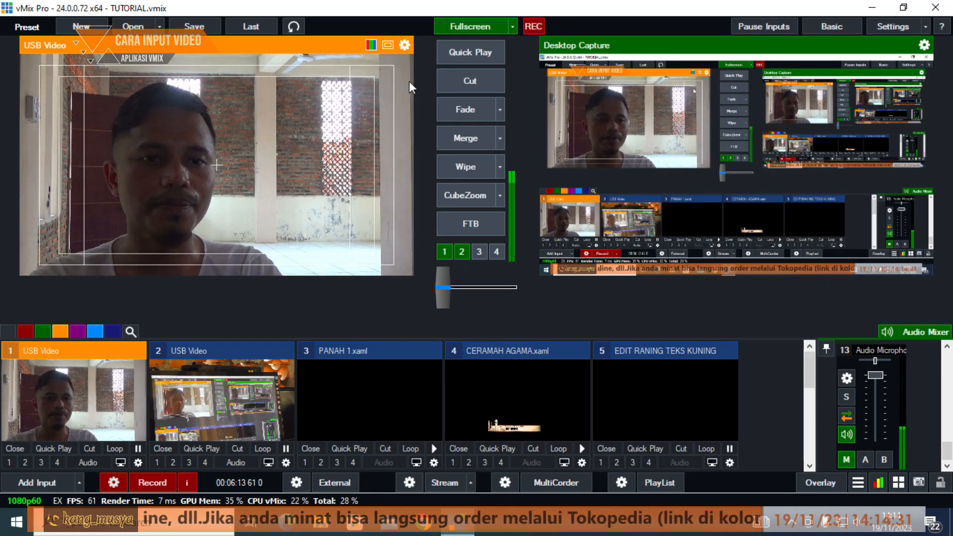
{"action": "left_click", "coordinate": [453, 50]}
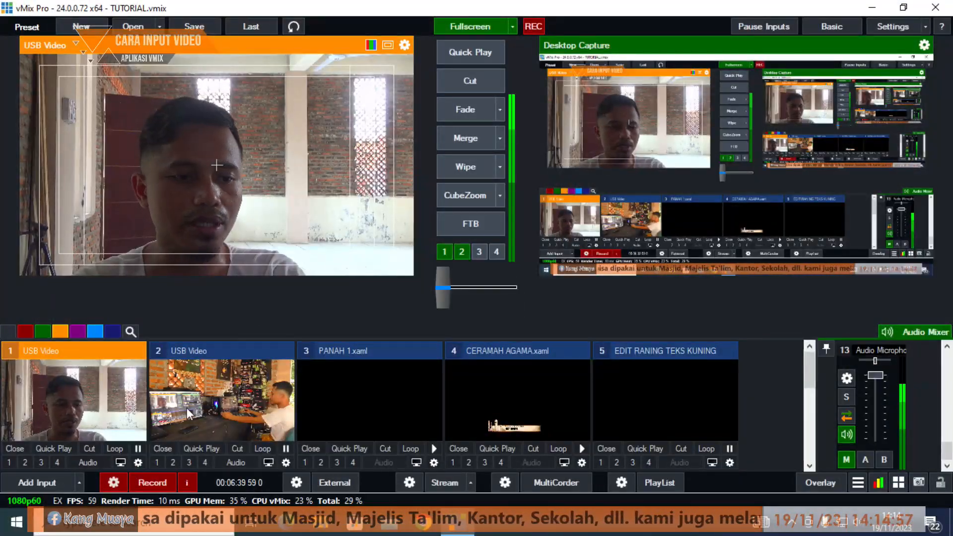
Open the colour adjustment settings of input 1.
{"action": "left_click", "coordinate": [137, 463]}
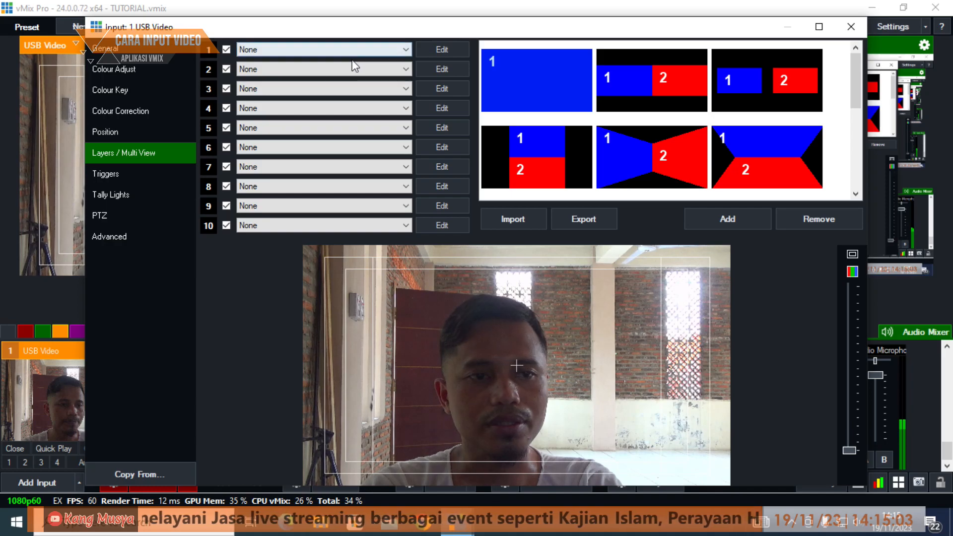
{"action": "left_click", "coordinate": [134, 73]}
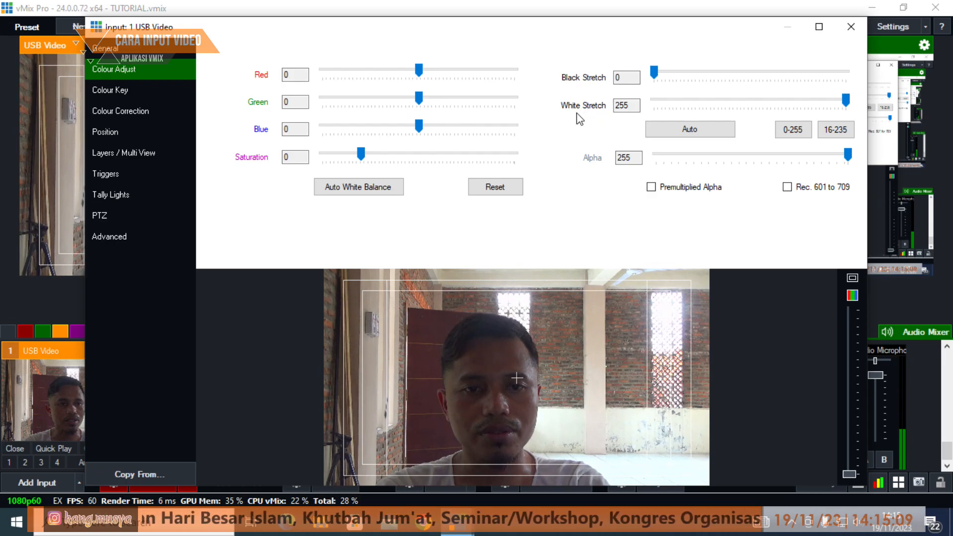
Try a white stretch of 235 and a saturation of 28 on input 1, returning both to their defaults.
{"action": "mouse_move", "coordinate": [844, 99]}
{"action": "left_mouse_down"}
{"action": "mouse_move", "coordinate": [775, 109]}
{"action": "mouse_move", "coordinate": [829, 116]}
{"action": "mouse_move", "coordinate": [801, 114]}
{"action": "mouse_move", "coordinate": [820, 120]}
{"action": "mouse_move", "coordinate": [851, 102]}
{"action": "mouse_move", "coordinate": [815, 111]}
{"action": "mouse_move", "coordinate": [844, 113]}
{"action": "mouse_move", "coordinate": [853, 109]}
{"action": "mouse_move", "coordinate": [769, 109]}
{"action": "mouse_move", "coordinate": [859, 110]}
{"action": "left_mouse_up"}
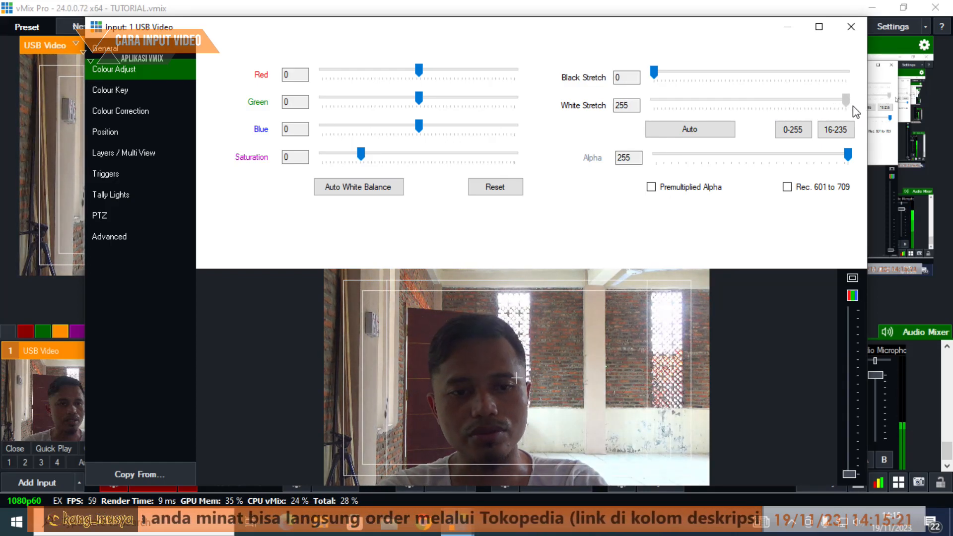
{"action": "left_click_drag", "start_coordinate": [848, 104], "coordinate": [833, 107]}
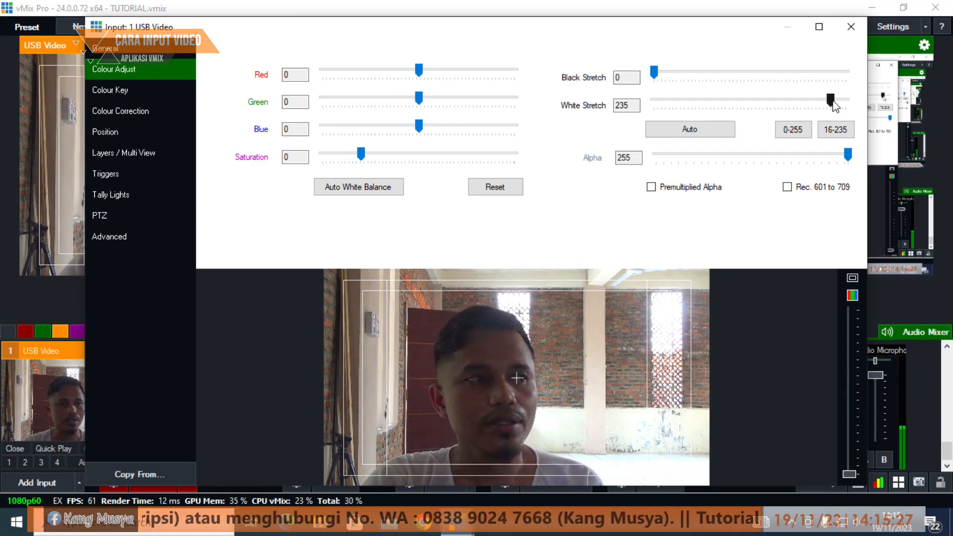
{"action": "mouse_move", "coordinate": [836, 106]}
{"action": "left_mouse_down"}
{"action": "mouse_move", "coordinate": [800, 119]}
{"action": "mouse_move", "coordinate": [847, 107]}
{"action": "left_mouse_up"}
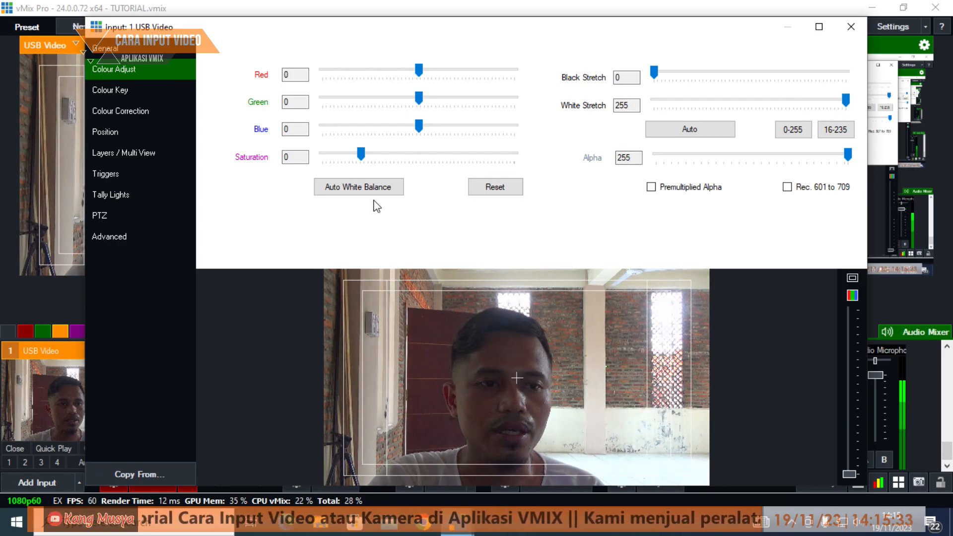
{"action": "mouse_move", "coordinate": [361, 154]}
{"action": "left_mouse_down"}
{"action": "mouse_move", "coordinate": [396, 155]}
{"action": "mouse_move", "coordinate": [369, 161]}
{"action": "left_mouse_up"}
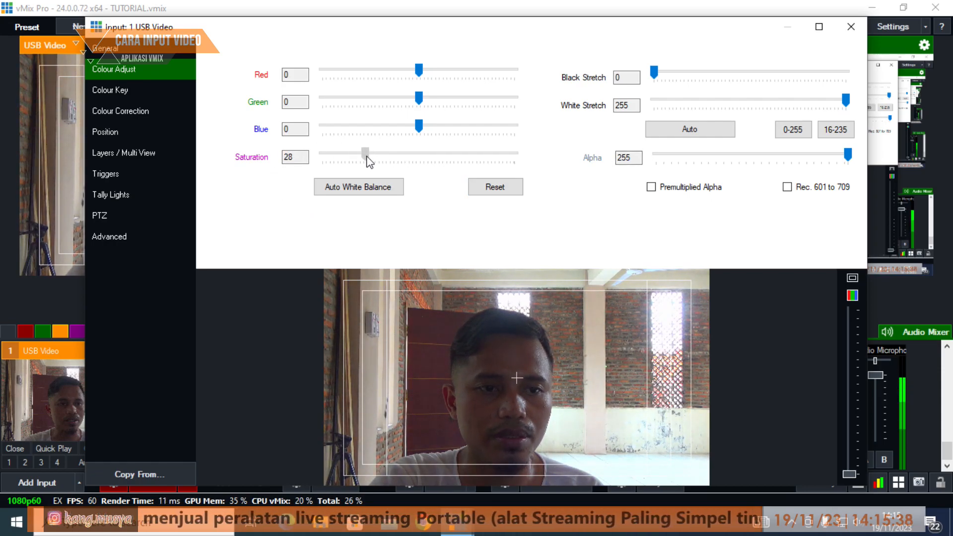
{"action": "left_click", "coordinate": [500, 190]}
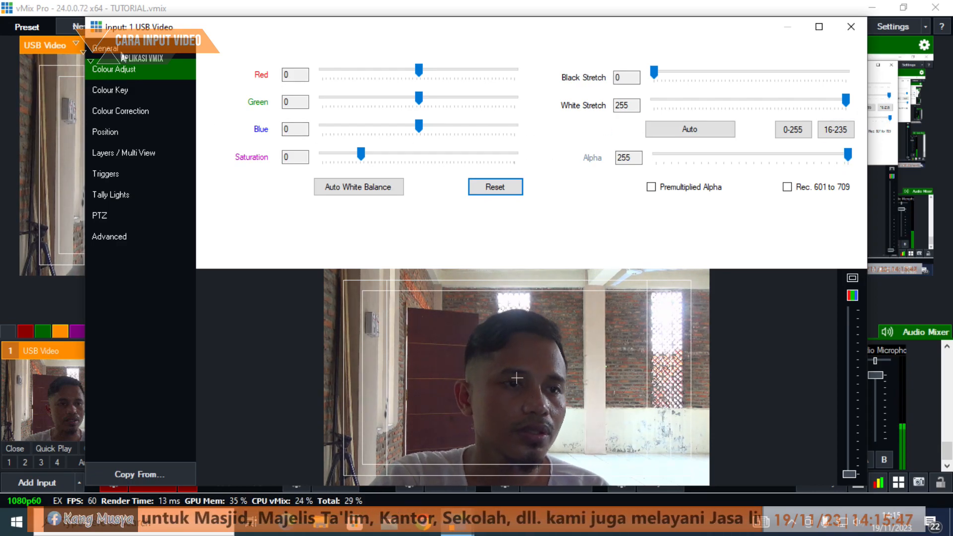
Rename input 1 to CAMERA 1 in its general settings.
{"action": "left_click", "coordinate": [115, 49]}
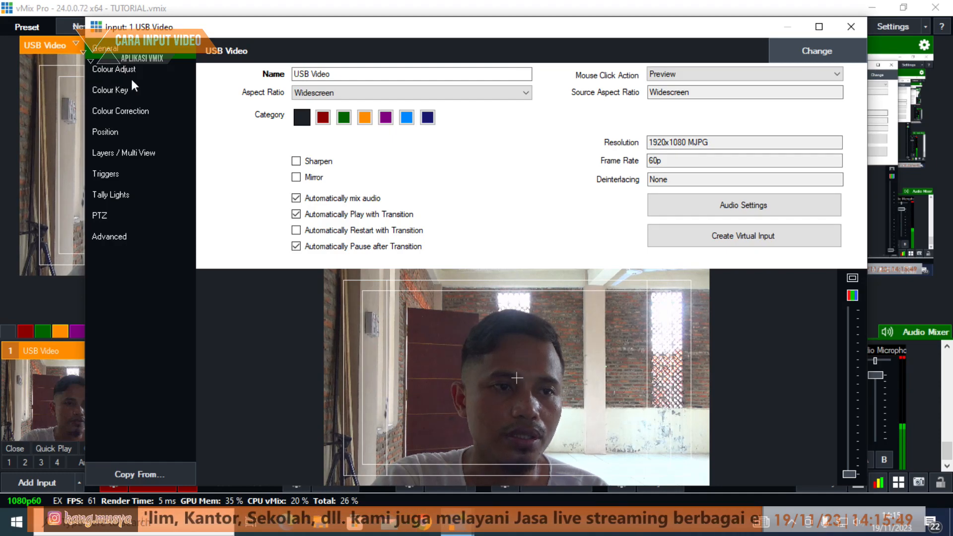
{"action": "left_click", "coordinate": [114, 69]}
{"action": "left_click", "coordinate": [109, 48]}
{"action": "left_click", "coordinate": [356, 75]}
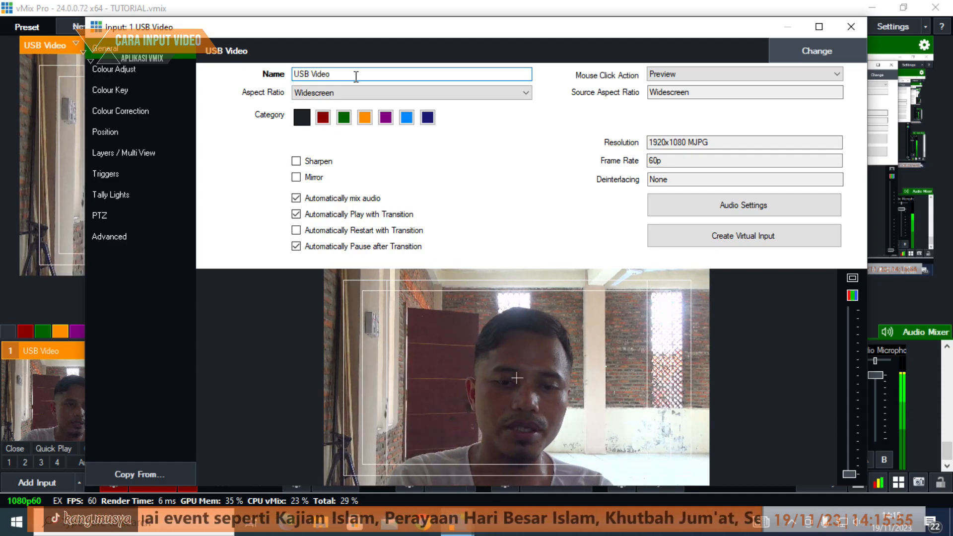
{"action": "key", "text": "BackSpace"}
{"action": "key", "text": "BackSpace"}
{"action": "key", "text": "BackSpace"}
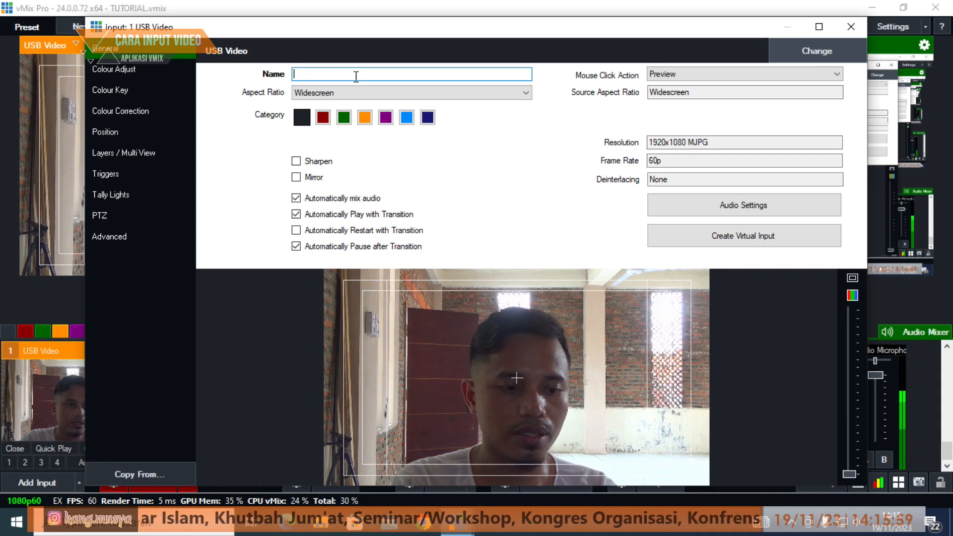
{"action": "type", "text": "CAMERA 1"}
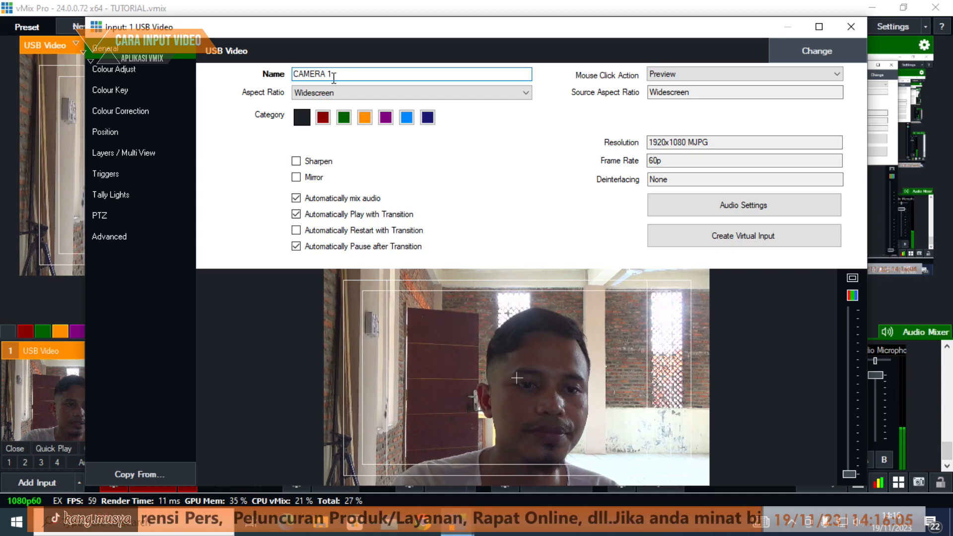
Enable the colour key on input 1.
{"action": "left_click", "coordinate": [116, 69]}
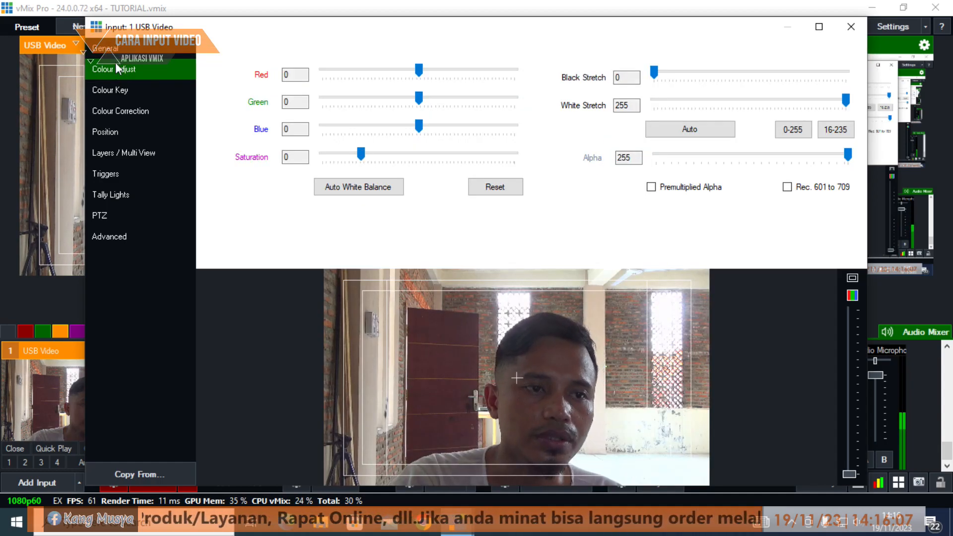
{"action": "left_click", "coordinate": [129, 90]}
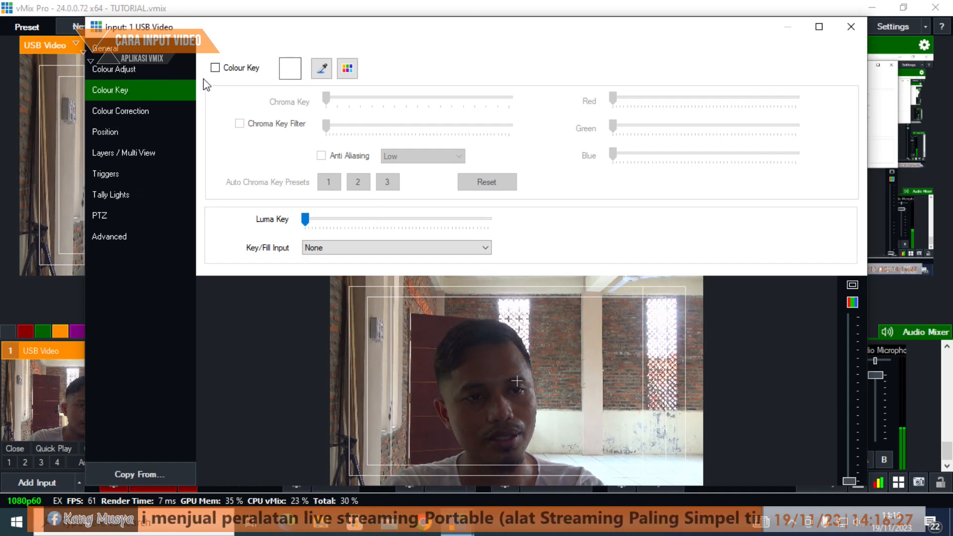
{"action": "left_click", "coordinate": [215, 68]}
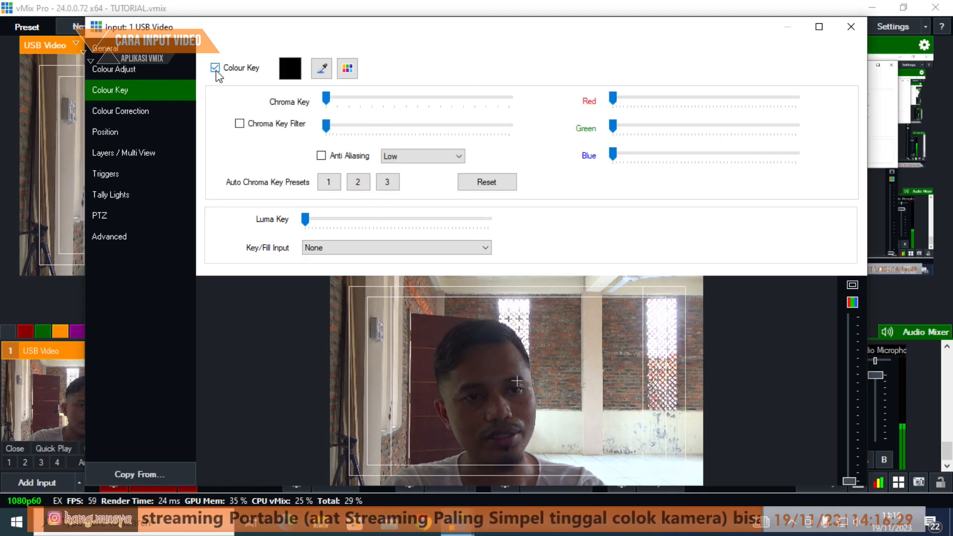
Try picking a key colour from the camera image and choosing bright green from the colour palette for input 1.
{"action": "left_click", "coordinate": [321, 70]}
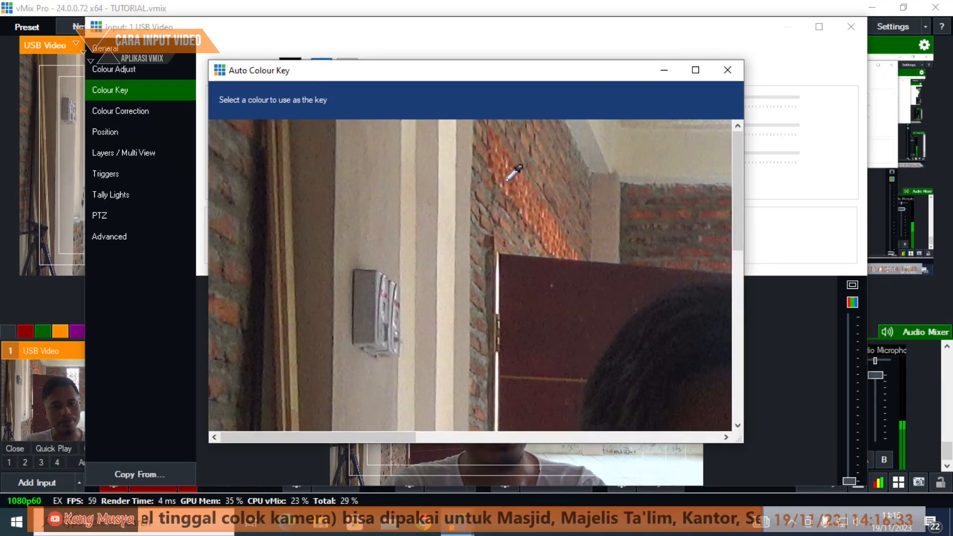
{"action": "left_click", "coordinate": [728, 70]}
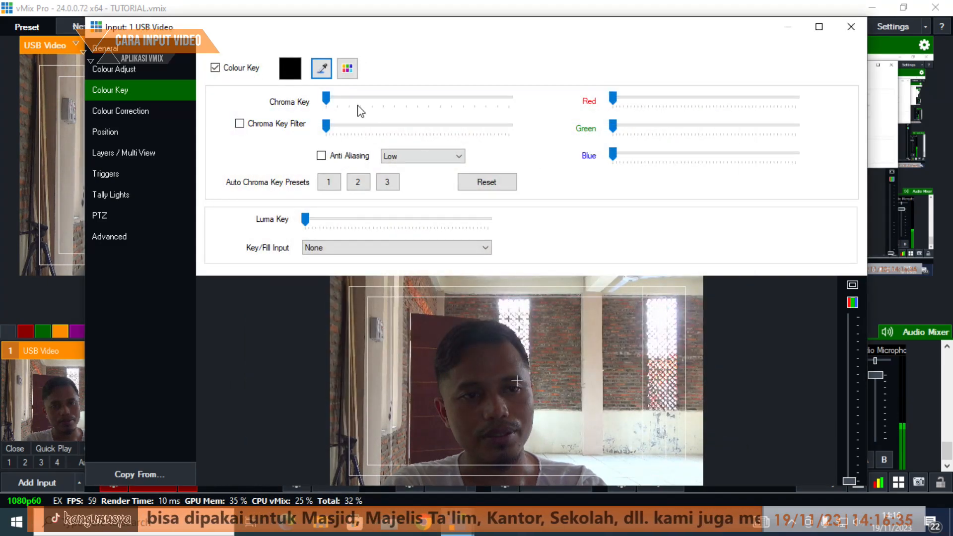
{"action": "left_click", "coordinate": [347, 68]}
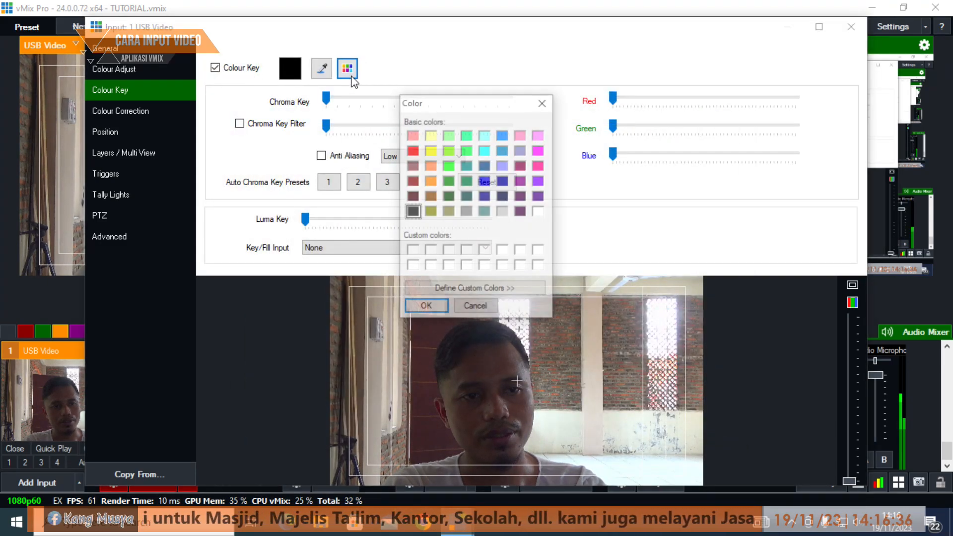
{"action": "left_click", "coordinate": [449, 166]}
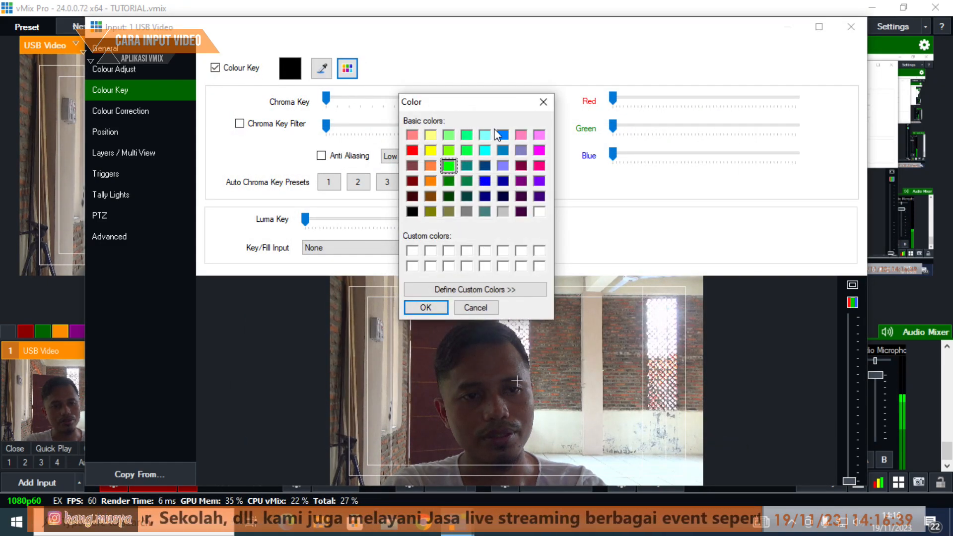
{"action": "left_click", "coordinate": [544, 102]}
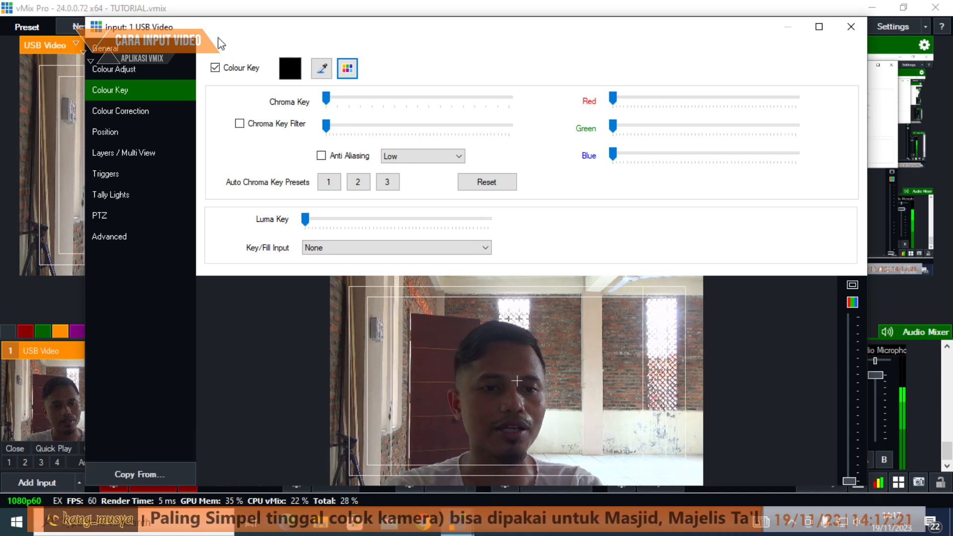
Try shifting the gain colour wheel of input 1 to about 0.96, 1.03 and 1.04, and reset it.
{"action": "left_click", "coordinate": [142, 110]}
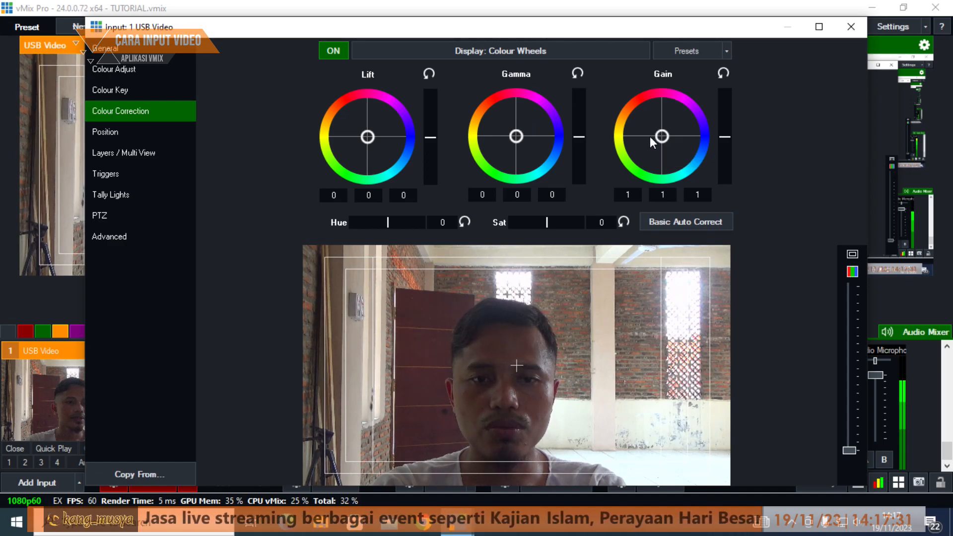
{"action": "mouse_move", "coordinate": [663, 143]}
{"action": "left_mouse_down"}
{"action": "mouse_move", "coordinate": [665, 154]}
{"action": "mouse_move", "coordinate": [652, 126]}
{"action": "mouse_move", "coordinate": [661, 139]}
{"action": "mouse_move", "coordinate": [648, 138]}
{"action": "mouse_move", "coordinate": [664, 144]}
{"action": "left_mouse_up"}
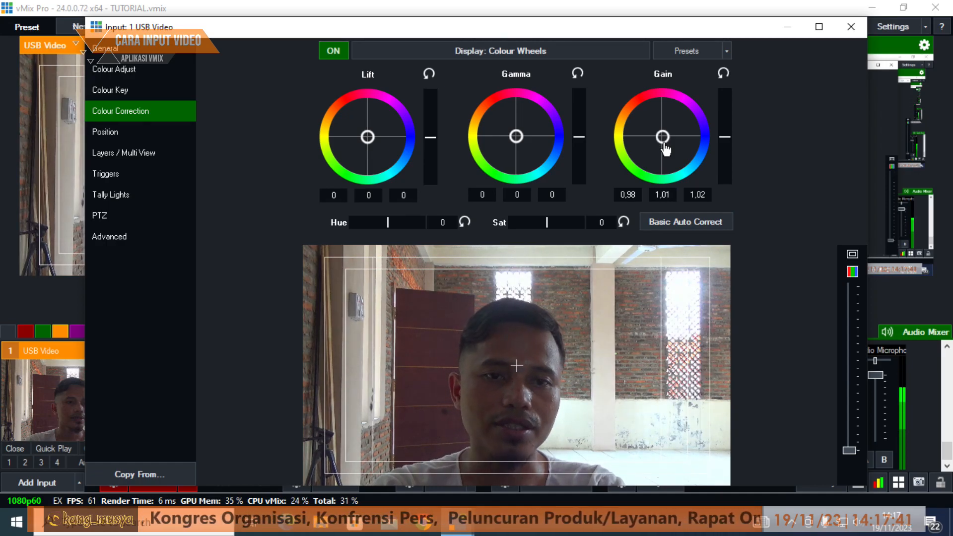
{"action": "left_click", "coordinate": [723, 74]}
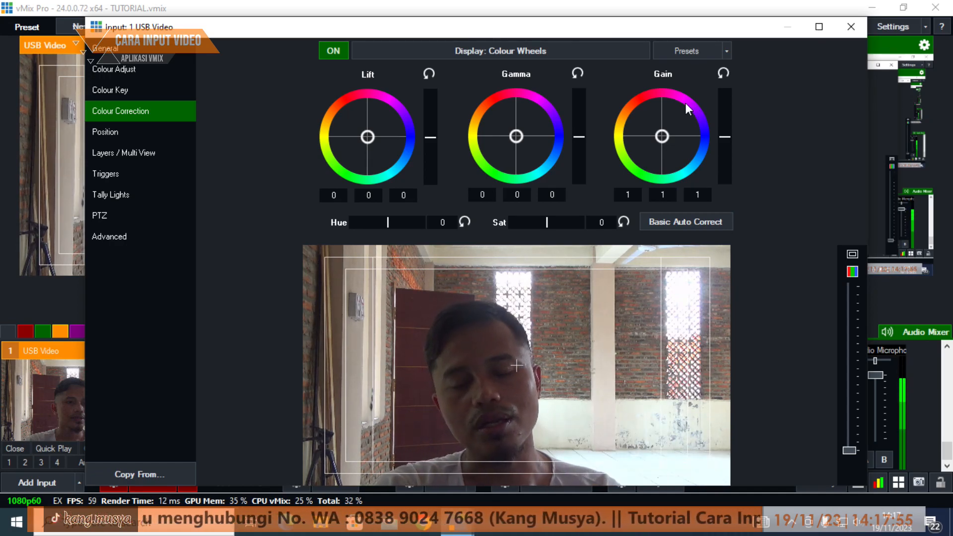
{"action": "mouse_move", "coordinate": [665, 140]}
{"action": "left_mouse_down"}
{"action": "mouse_move", "coordinate": [657, 134]}
{"action": "mouse_move", "coordinate": [670, 150]}
{"action": "left_mouse_up"}
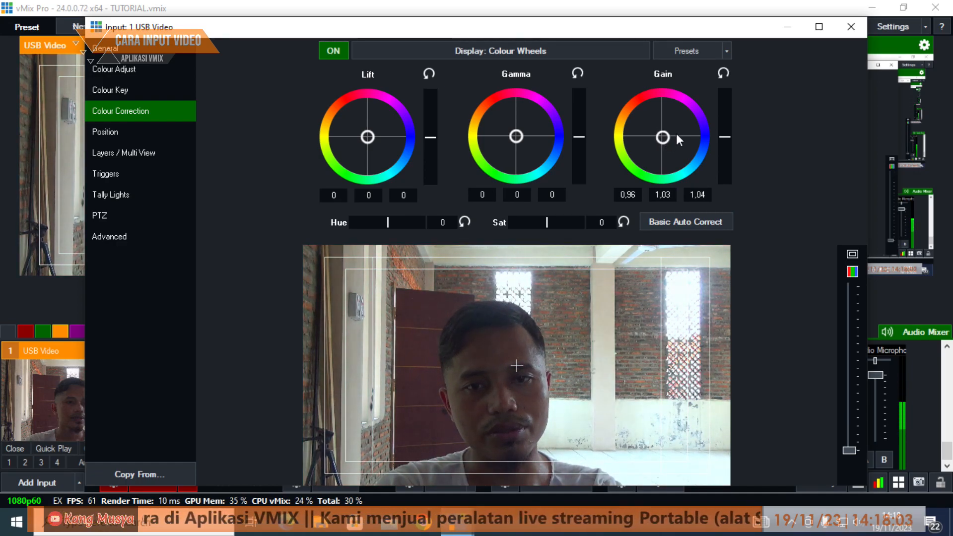
{"action": "left_click", "coordinate": [721, 75]}
Try a zoom of 1.31 and a Crop X1 of 402 on input 1, returning both to their defaults.
{"action": "left_click", "coordinate": [118, 131]}
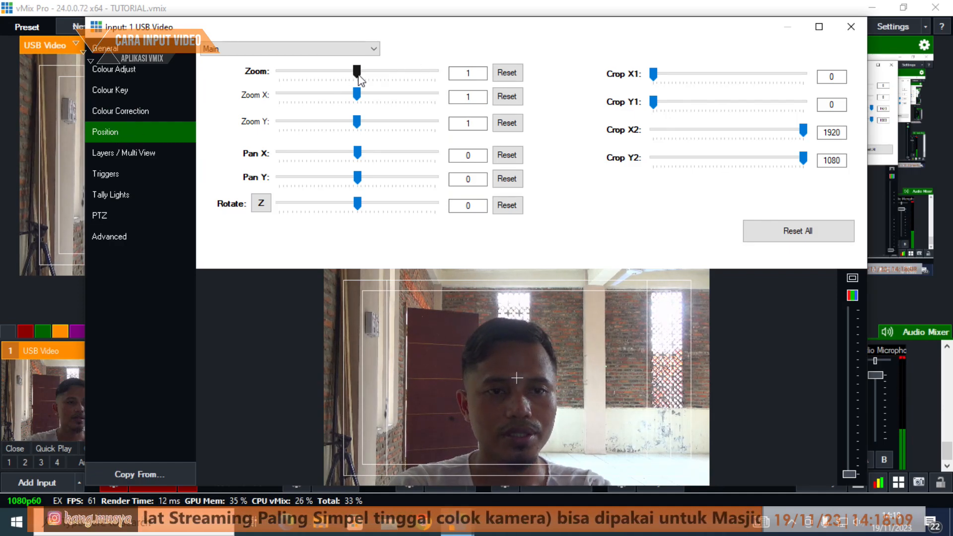
{"action": "mouse_move", "coordinate": [358, 75]}
{"action": "left_mouse_down"}
{"action": "mouse_move", "coordinate": [347, 76]}
{"action": "mouse_move", "coordinate": [373, 79]}
{"action": "mouse_move", "coordinate": [367, 87]}
{"action": "left_mouse_up"}
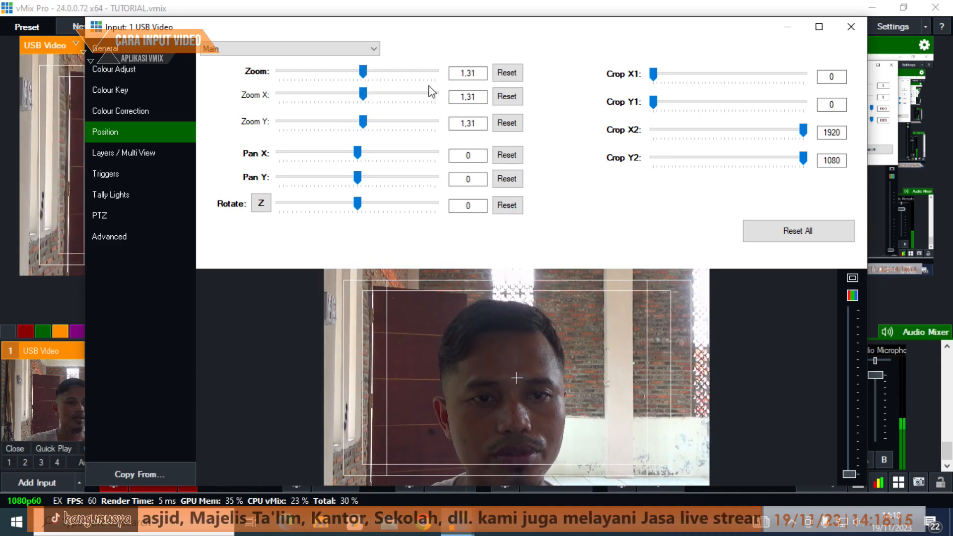
{"action": "left_click", "coordinate": [506, 76]}
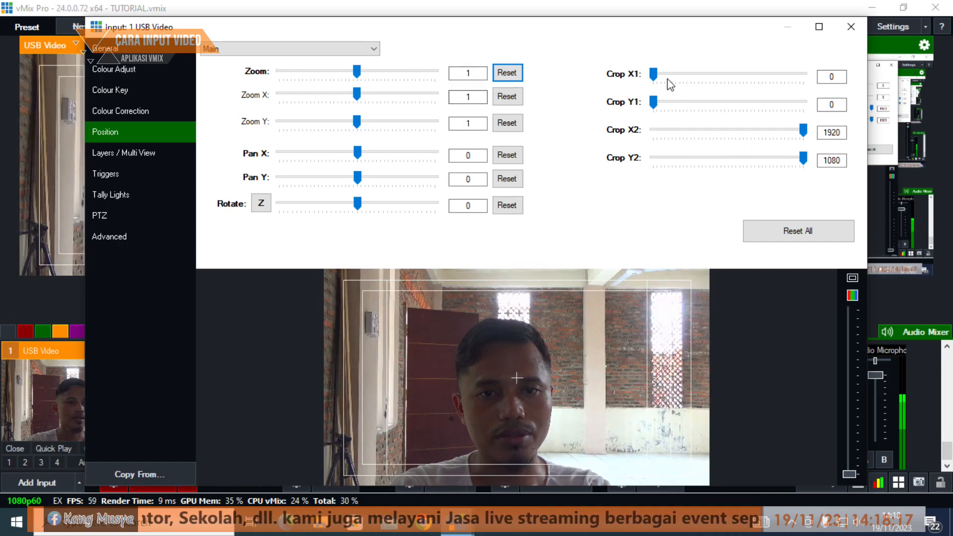
{"action": "left_click_drag", "start_coordinate": [654, 76], "coordinate": [685, 79]}
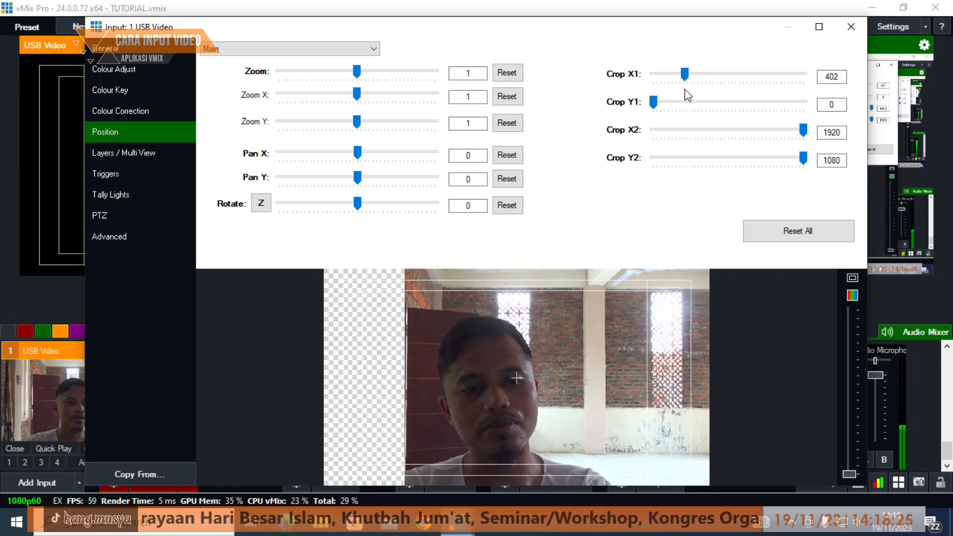
{"action": "left_click_drag", "start_coordinate": [687, 78], "coordinate": [652, 78]}
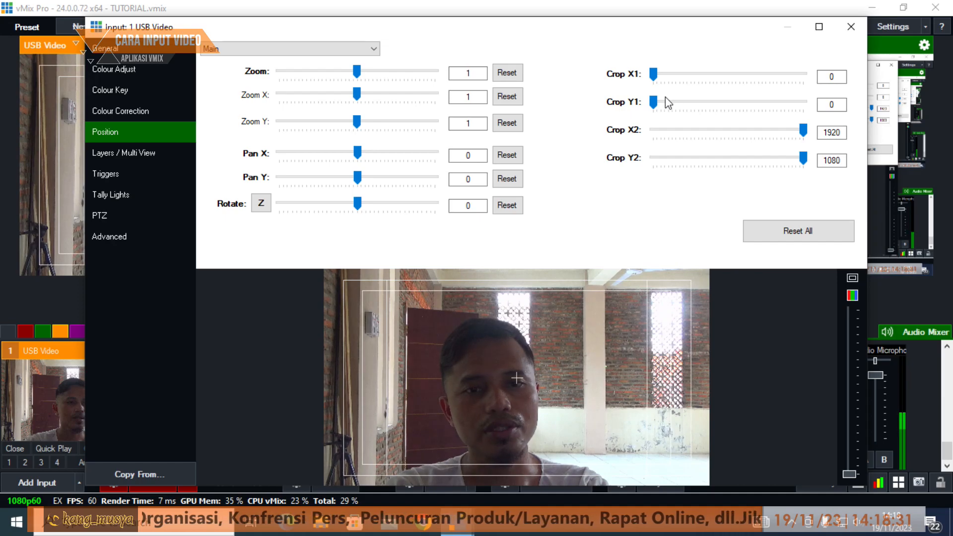
Apply the flat side-by-side two-box layout to input 1, assign 2 USB Video to layer 1, and close the input settings.
{"action": "left_click", "coordinate": [144, 155]}
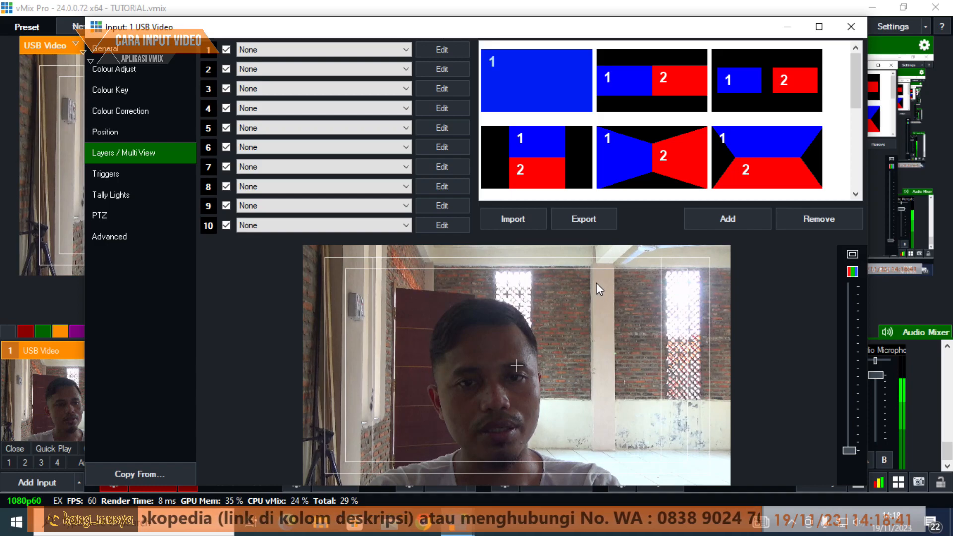
{"action": "left_click", "coordinate": [672, 84]}
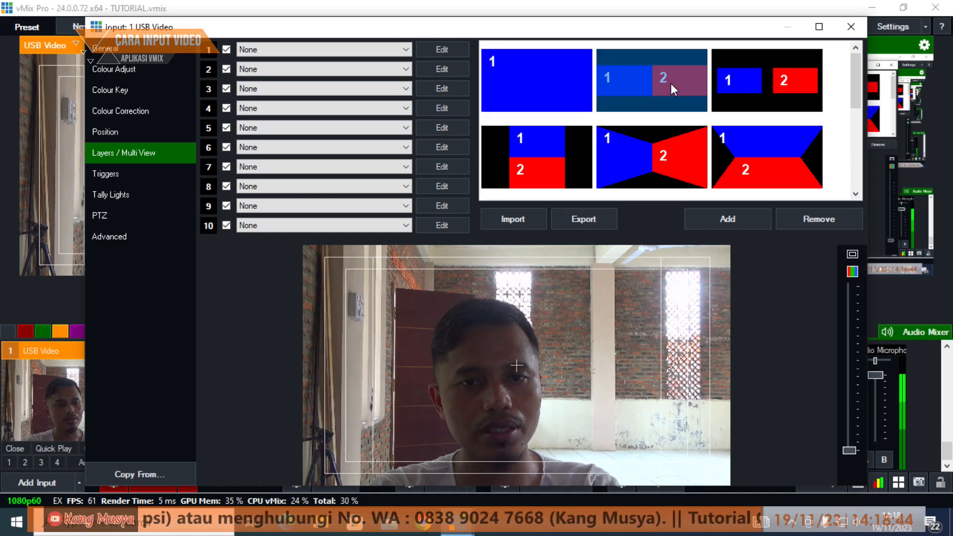
{"action": "left_click", "coordinate": [403, 52]}
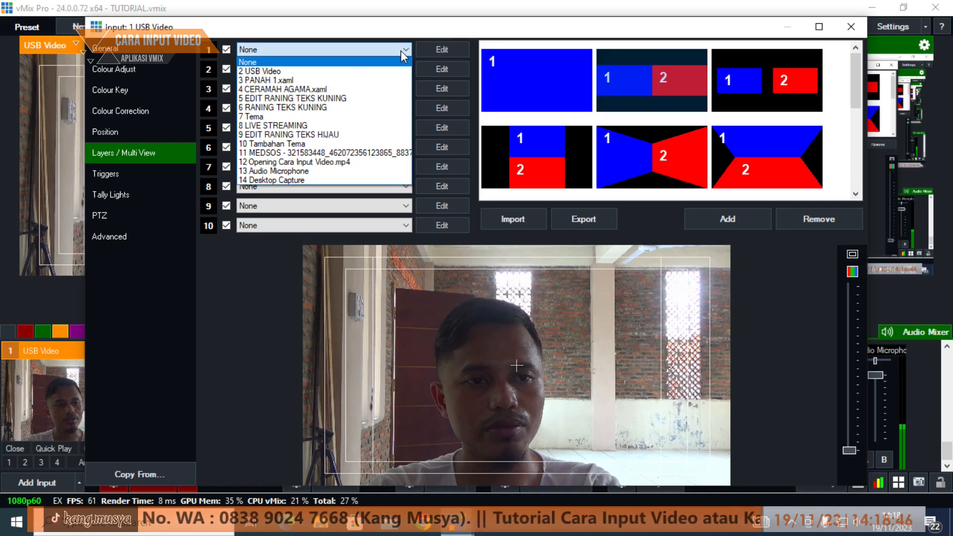
{"action": "left_click", "coordinate": [371, 72]}
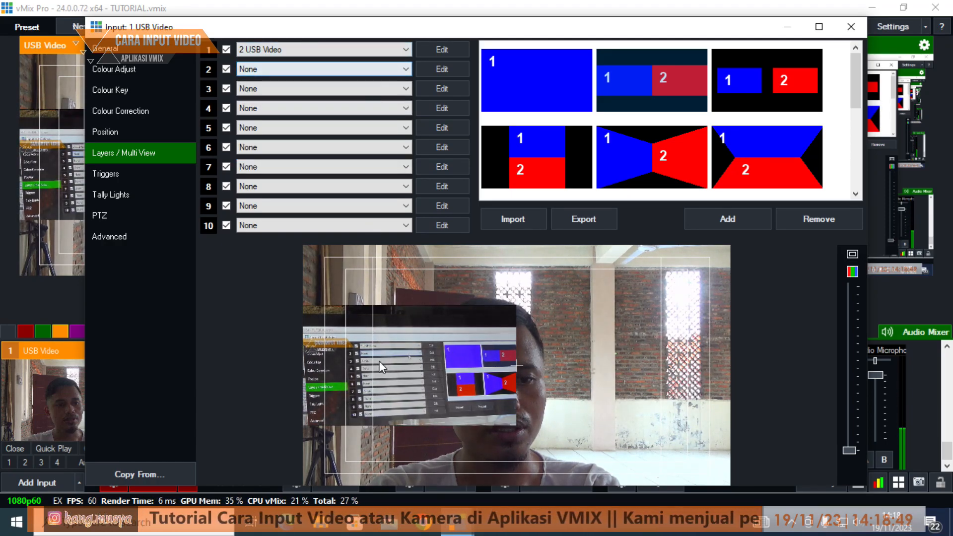
{"action": "left_click", "coordinate": [402, 68]}
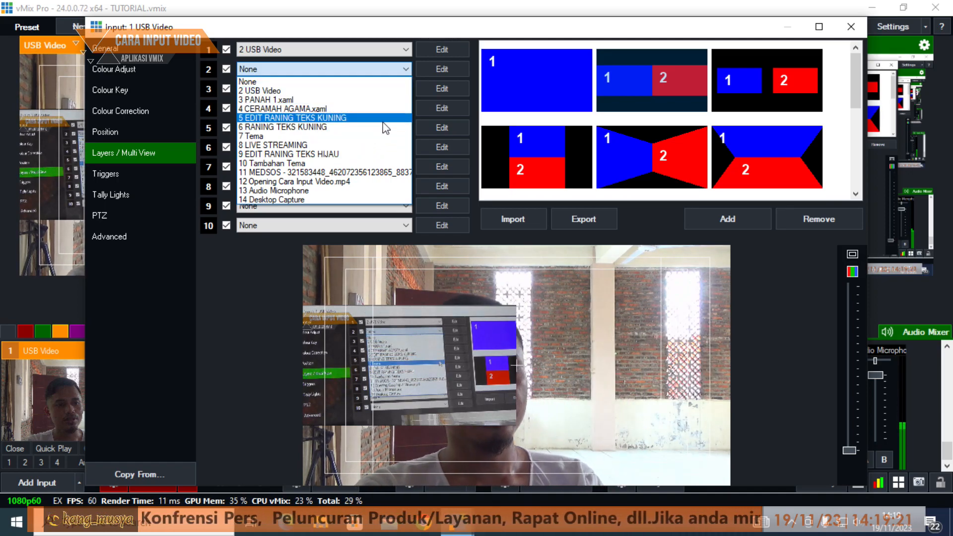
{"action": "left_click", "coordinate": [397, 47]}
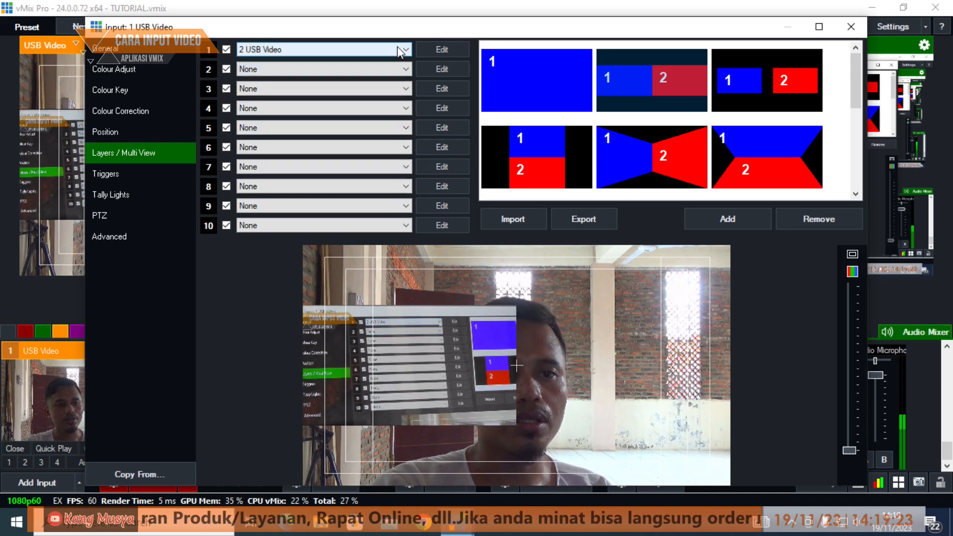
{"action": "left_click", "coordinate": [406, 49]}
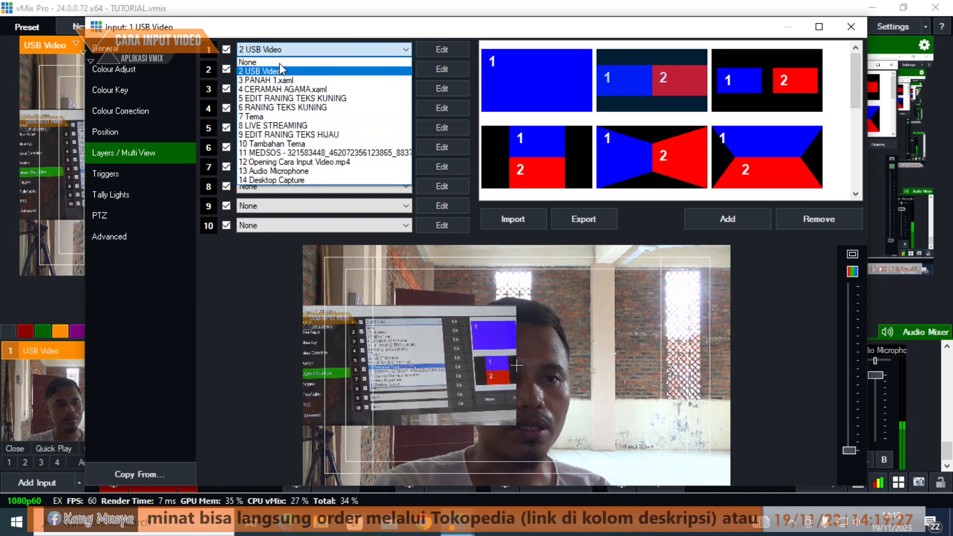
{"action": "left_click", "coordinate": [303, 50]}
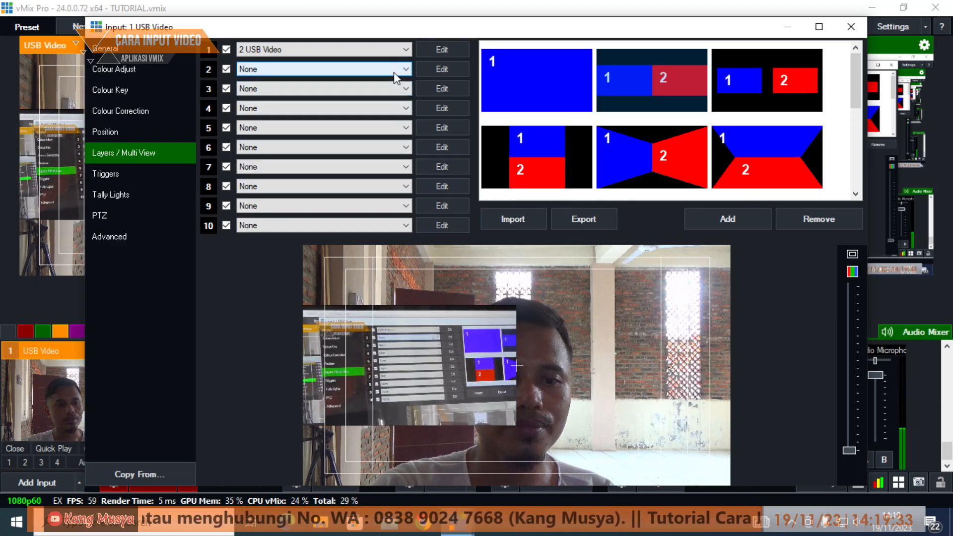
{"action": "left_click", "coordinate": [851, 27]}
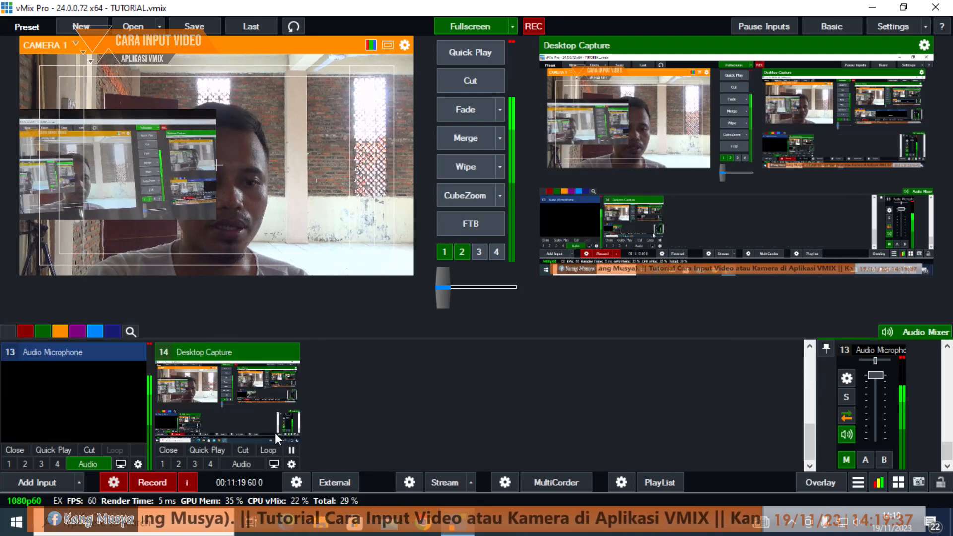
Add a solid white colour input as input number 15.
{"action": "left_click", "coordinate": [24, 487]}
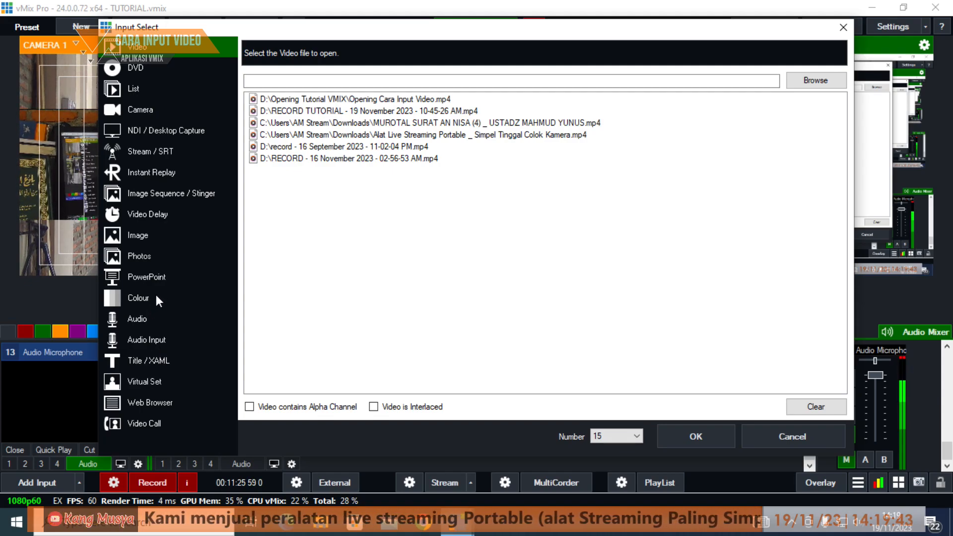
{"action": "left_click", "coordinate": [150, 234]}
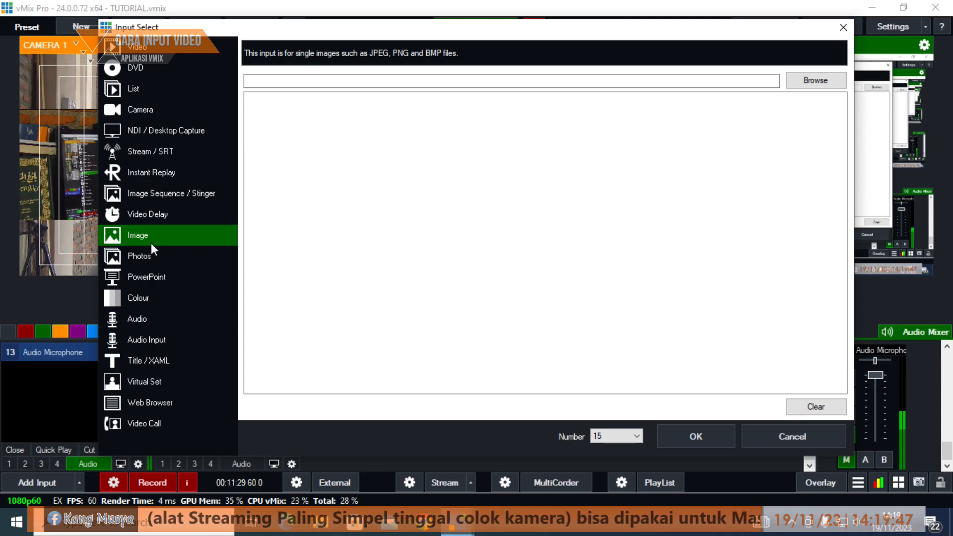
{"action": "left_click", "coordinate": [148, 297]}
{"action": "left_click", "coordinate": [381, 70]}
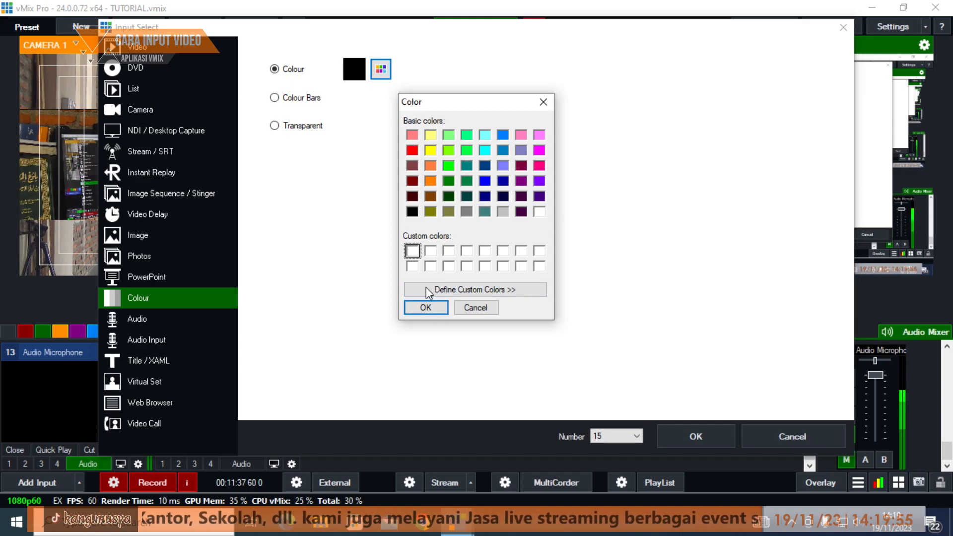
{"action": "left_click", "coordinate": [429, 312]}
{"action": "left_click", "coordinate": [696, 436]}
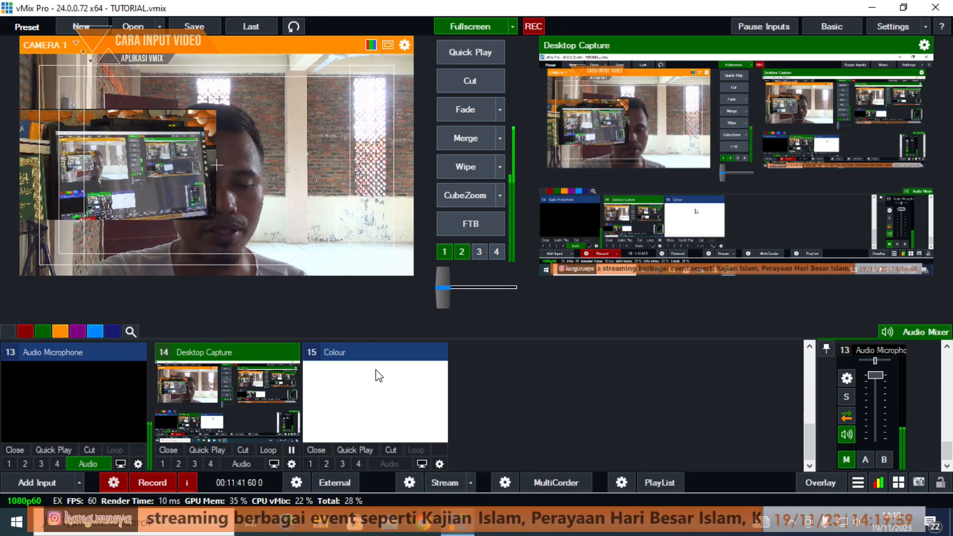
Apply the flat side-by-side two-box layout to colour input 15, with 1 CAMERA 1 on layer 1 and 2 USB Video on layer 2.
{"action": "left_click", "coordinate": [440, 464]}
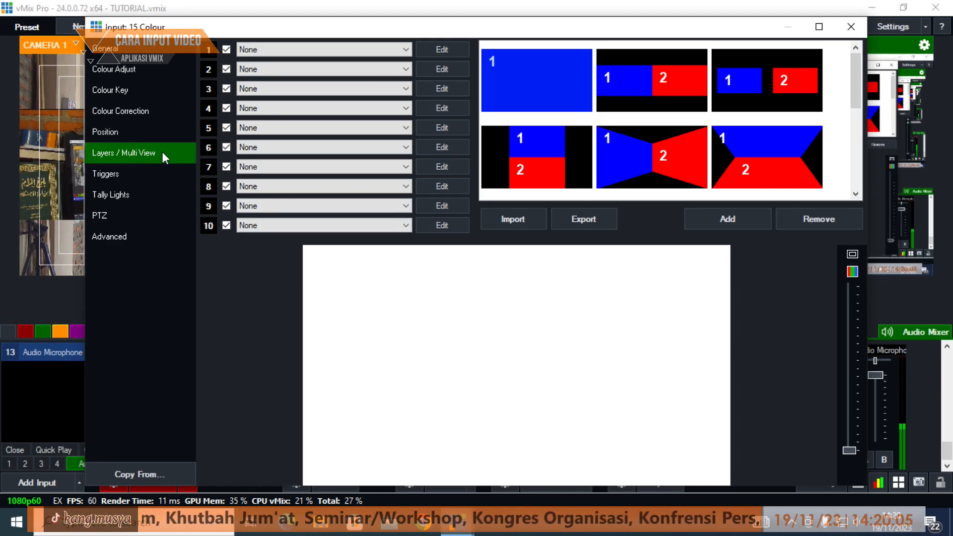
{"action": "left_click", "coordinate": [664, 70]}
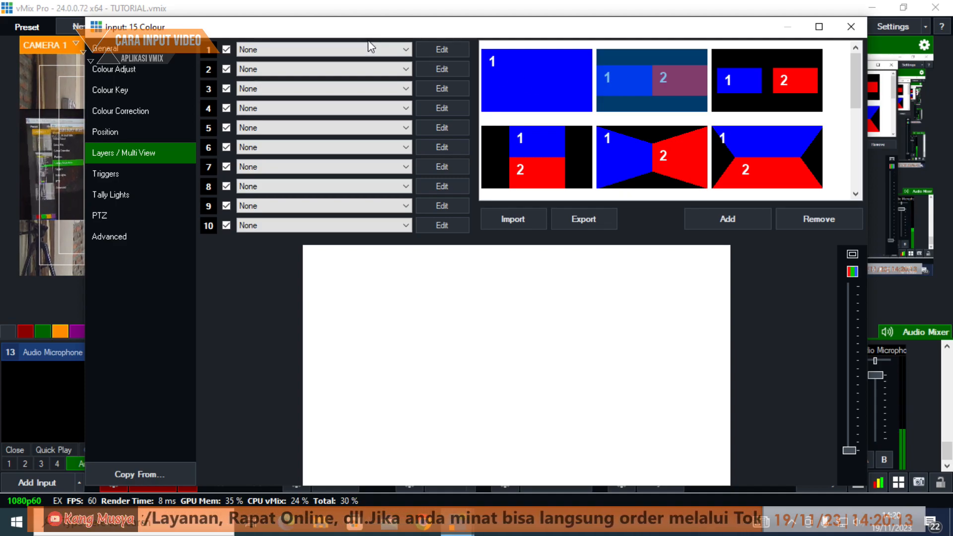
{"action": "left_click", "coordinate": [383, 49]}
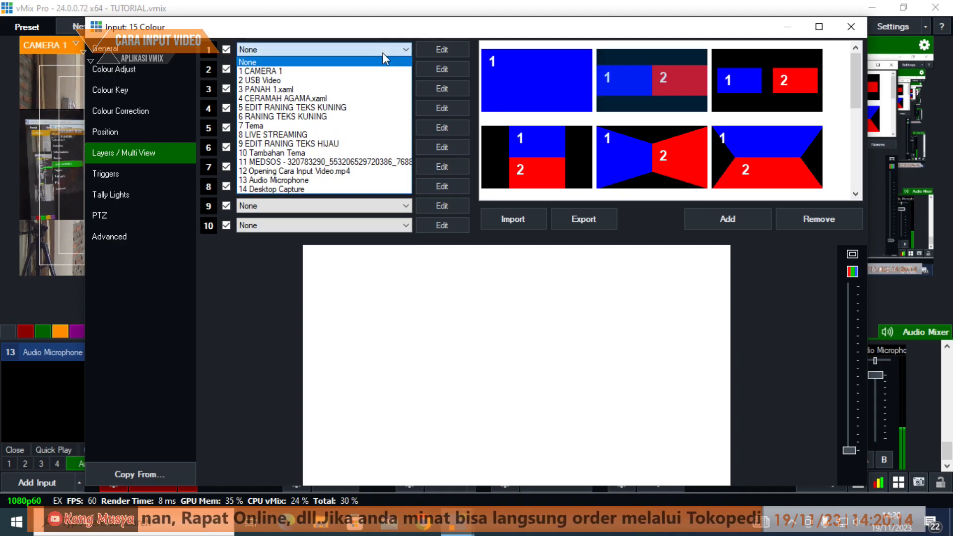
{"action": "left_click", "coordinate": [363, 71]}
{"action": "left_click", "coordinate": [333, 70]}
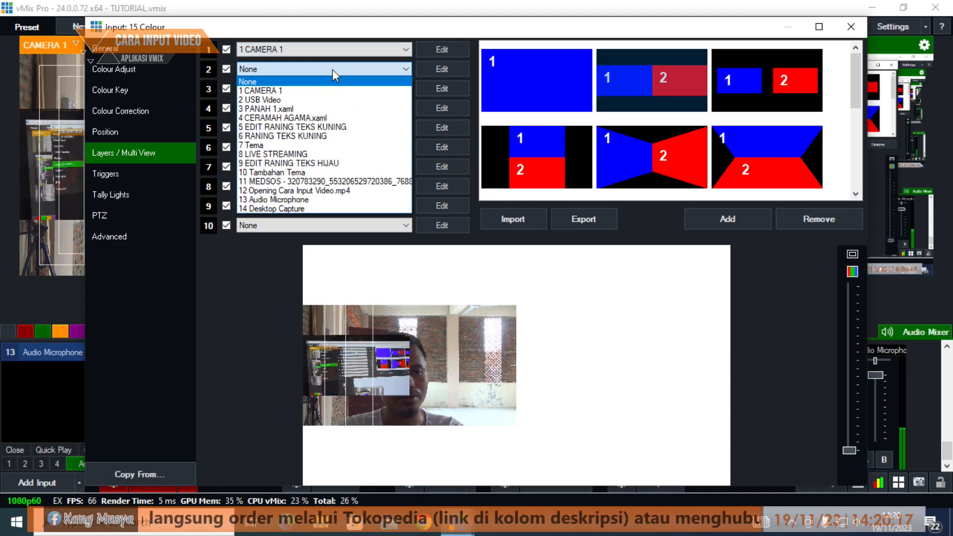
{"action": "left_click", "coordinate": [318, 100]}
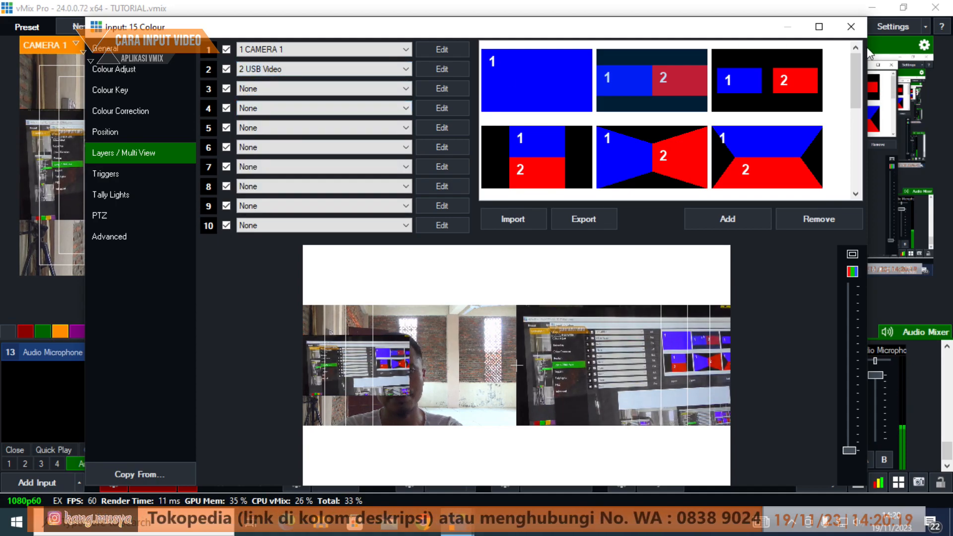
{"action": "left_click", "coordinate": [853, 29]}
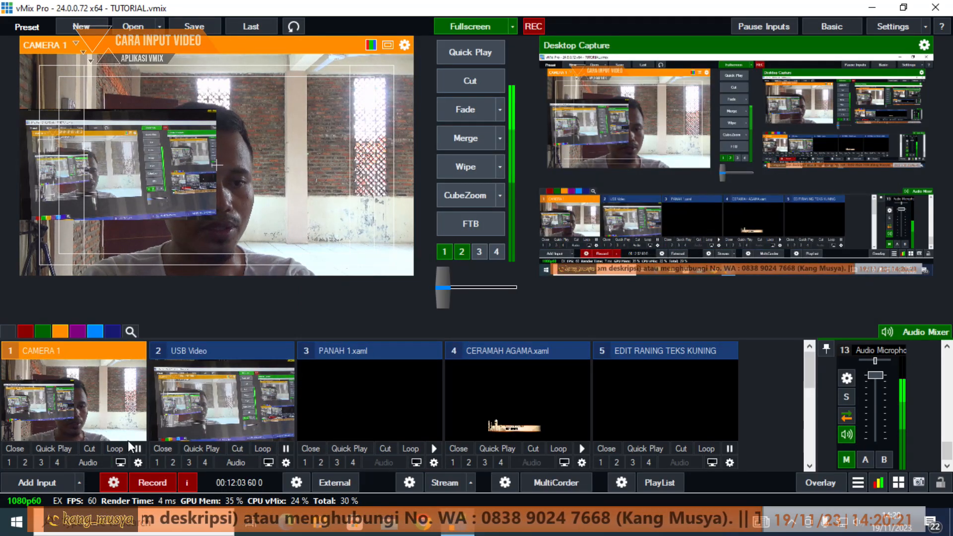
Set layer 1 of input 1 CAMERA 1 to None and close its input settings.
{"action": "left_click", "coordinate": [138, 463]}
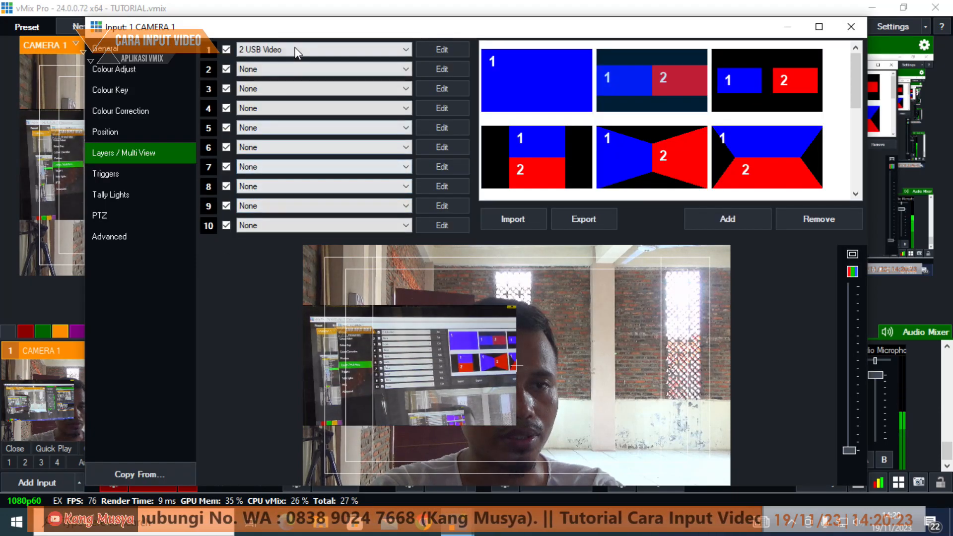
{"action": "left_click", "coordinate": [294, 50]}
{"action": "left_click", "coordinate": [295, 62]}
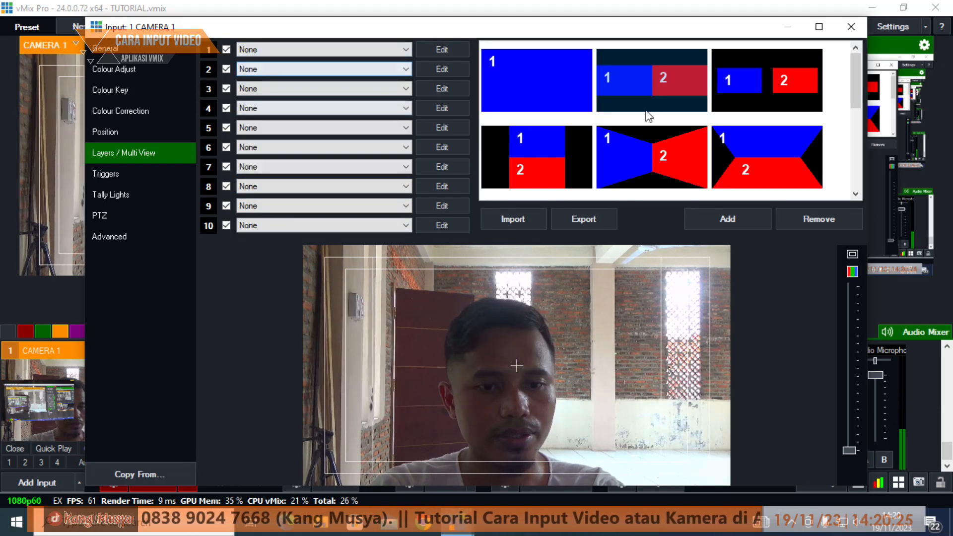
{"action": "left_click", "coordinate": [852, 26]}
Preview colour input 15 with the two-camera layout and send it to the live output with Quick Play.
{"action": "scroll", "coordinate": [275, 401], "scroll_direction": "down", "scroll_amount": 3}
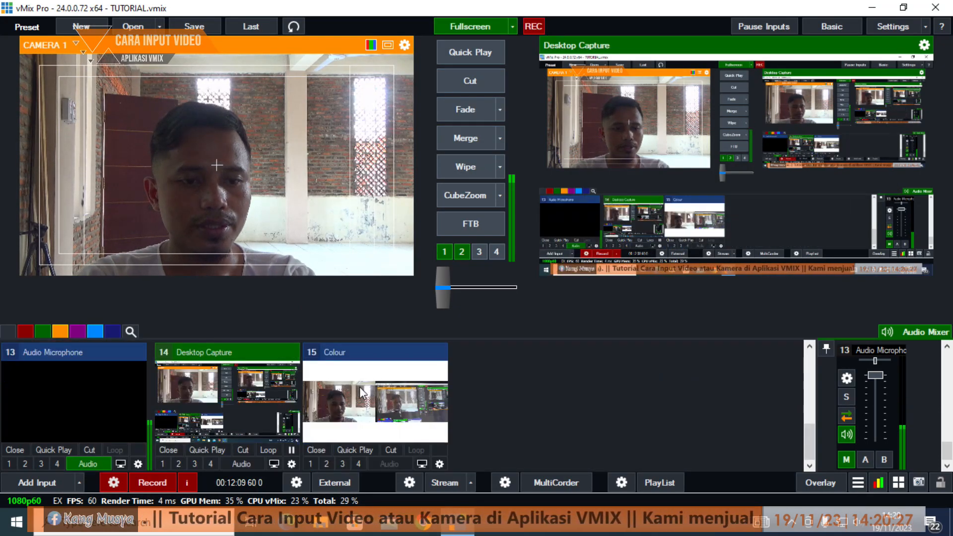
{"action": "left_click", "coordinate": [367, 397]}
{"action": "left_click", "coordinate": [457, 52]}
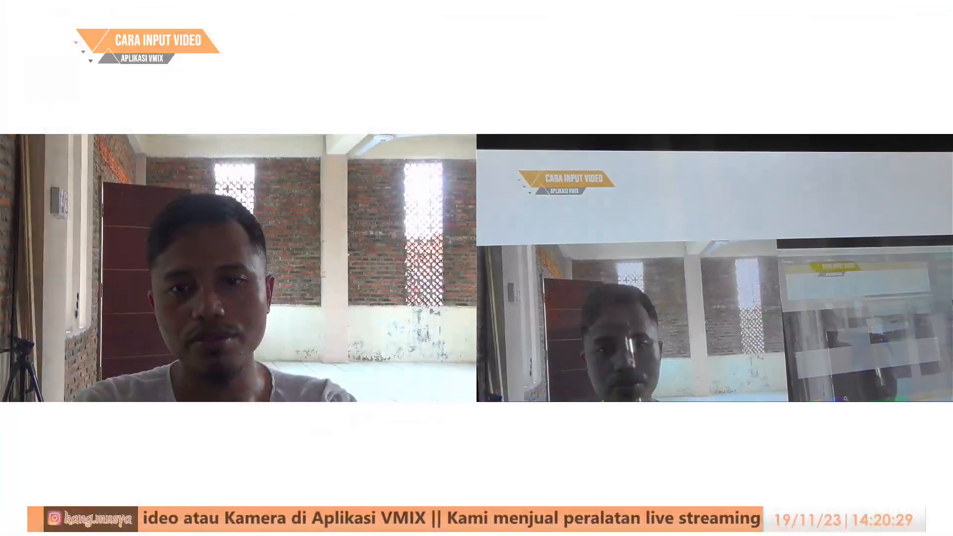